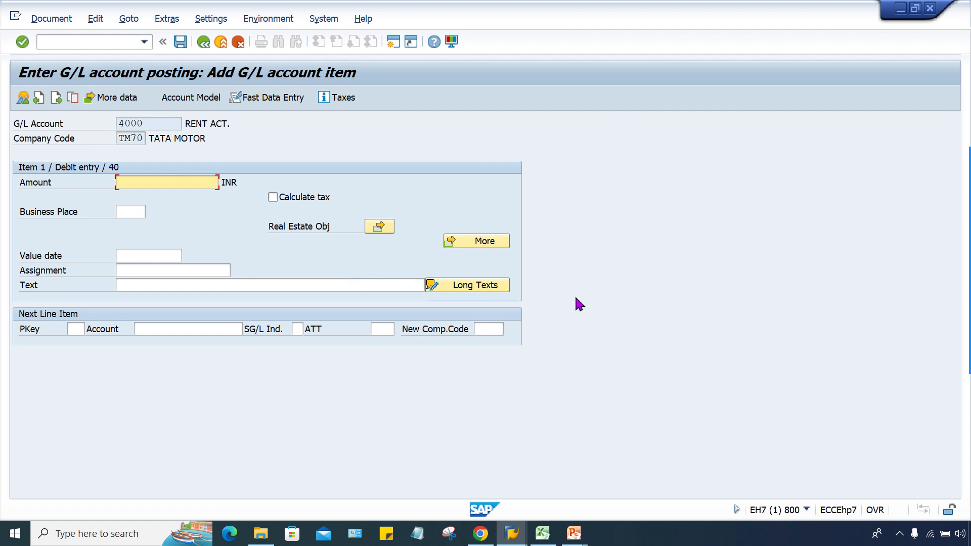
Switch to Excel and fill cells D4:D15 with the number series 1 to 12.
left_click(543, 533)
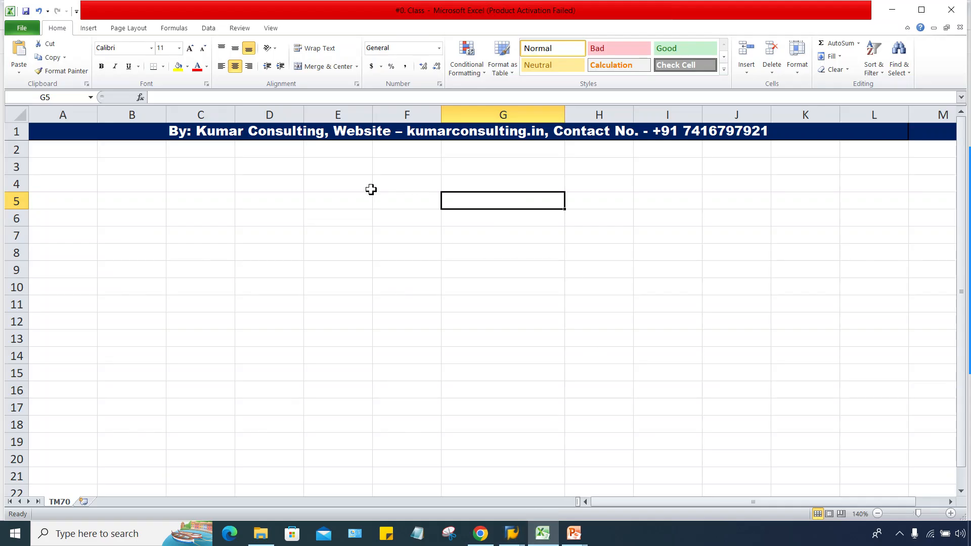
left_click(252, 184)
type("1")
key("Return")
left_click(262, 185)
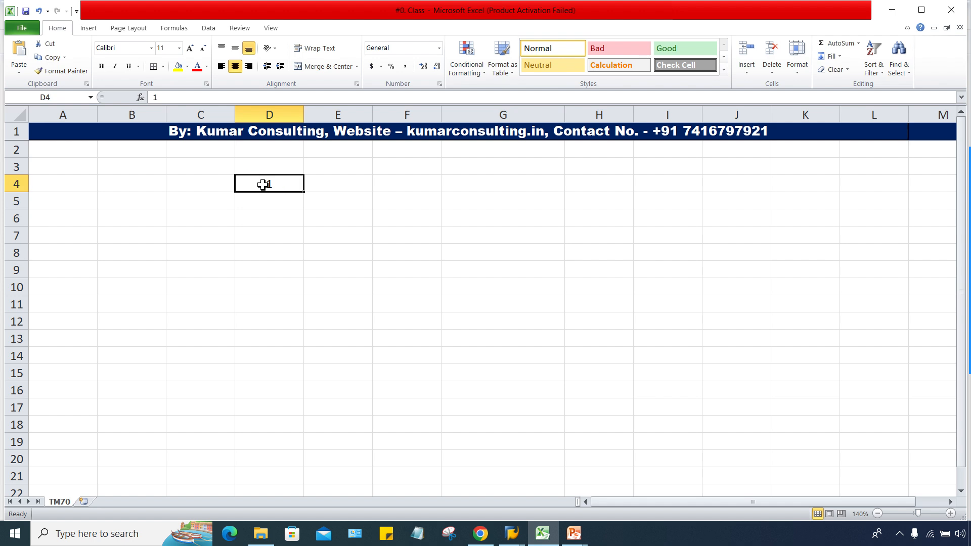
left_click_drag(303, 191, 304, 377)
left_click(314, 390)
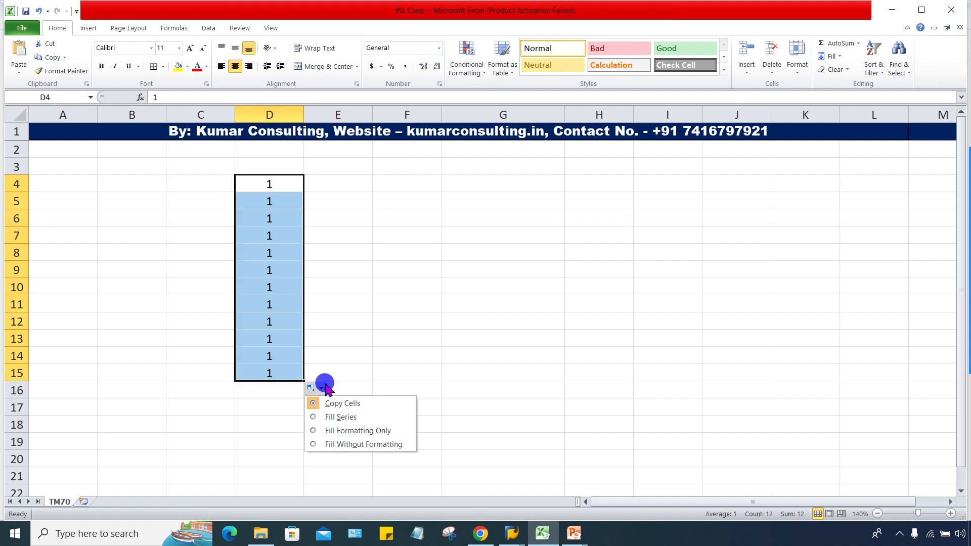
left_click(334, 416)
left_click(269, 368)
left_click_drag(244, 181, 265, 374)
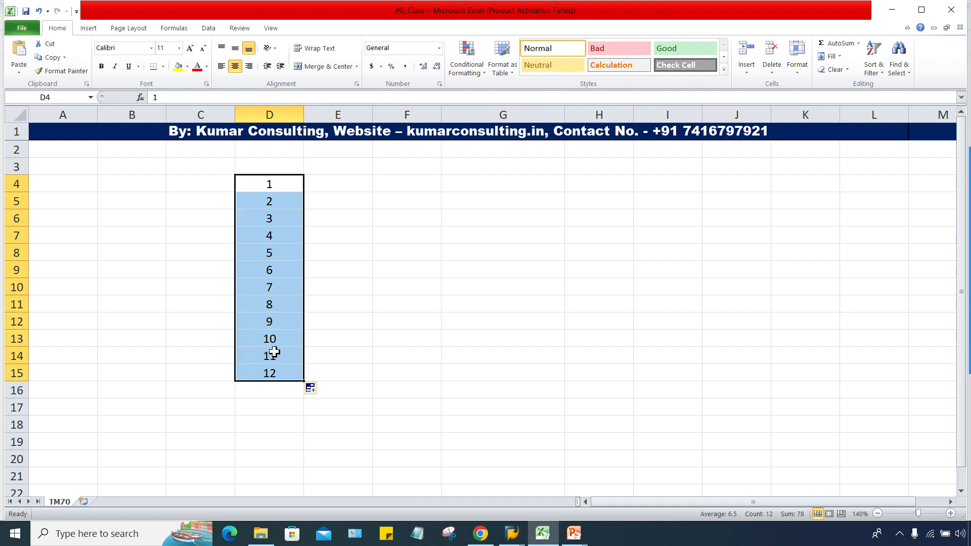
Enter 1 in cell E7, beside the 4 in column D.
left_click(280, 189)
left_click(273, 217)
left_click(277, 233)
left_click(314, 234)
type("1")
key("Return")
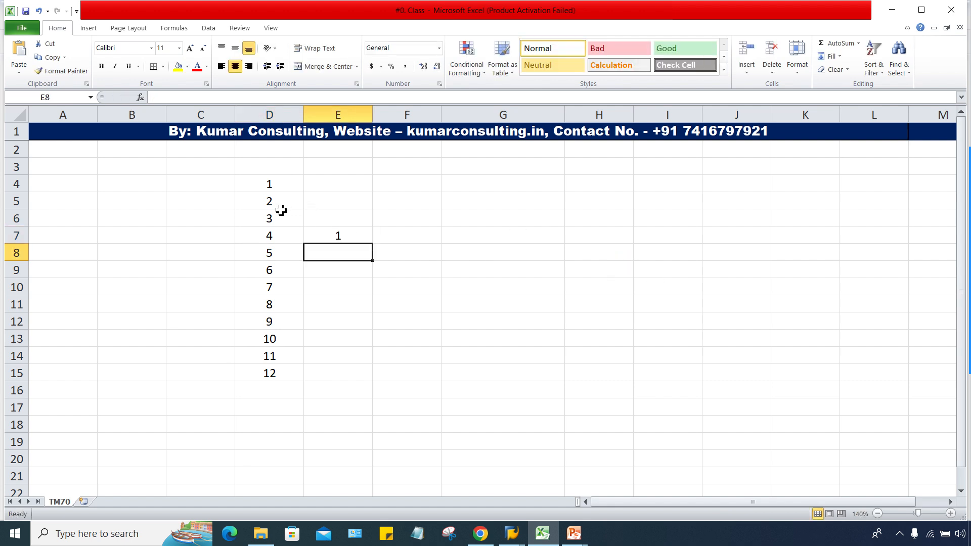
Copy the numbers 1 to 9 from D4:D12 into column E, starting at E7.
left_click(271, 183)
left_click_drag(273, 184, 288, 312)
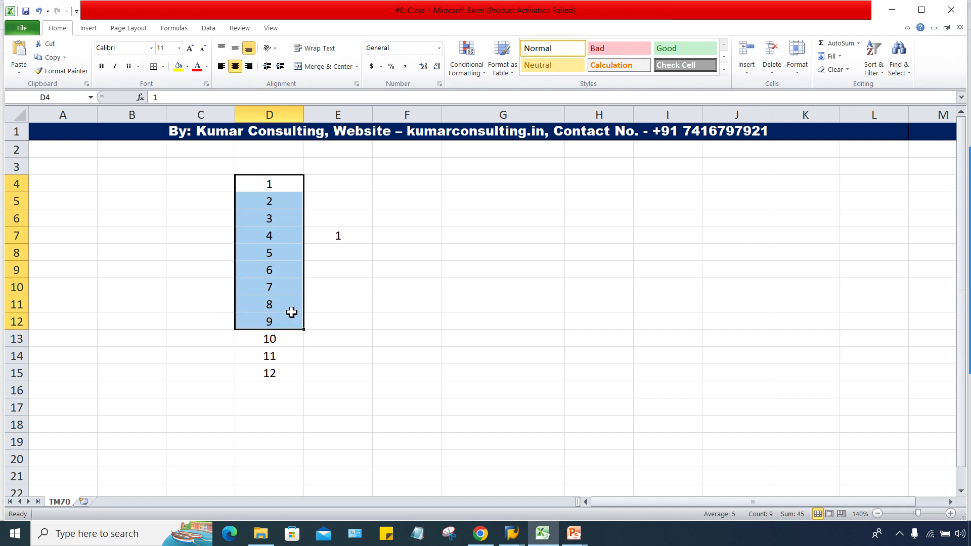
key("ctrl+c")
left_click(347, 234)
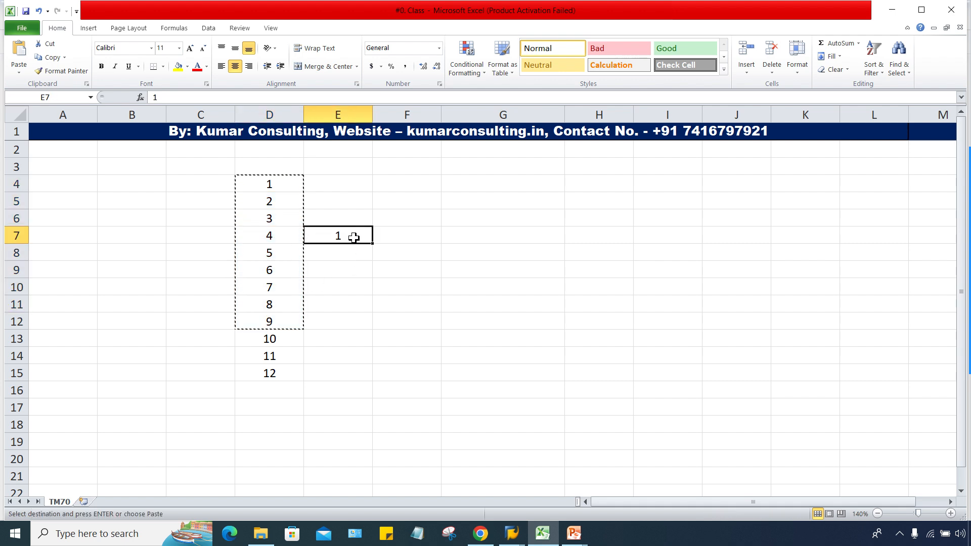
key("ctrl+v")
left_click(339, 251)
left_click(277, 236)
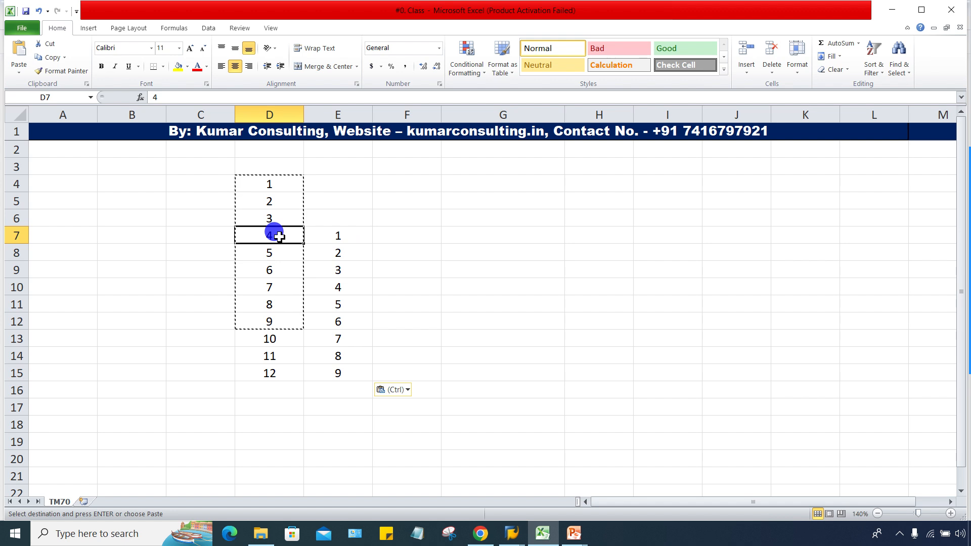
Label the row of month 4 as "apr." in cell C7.
left_click(212, 232)
type("a")
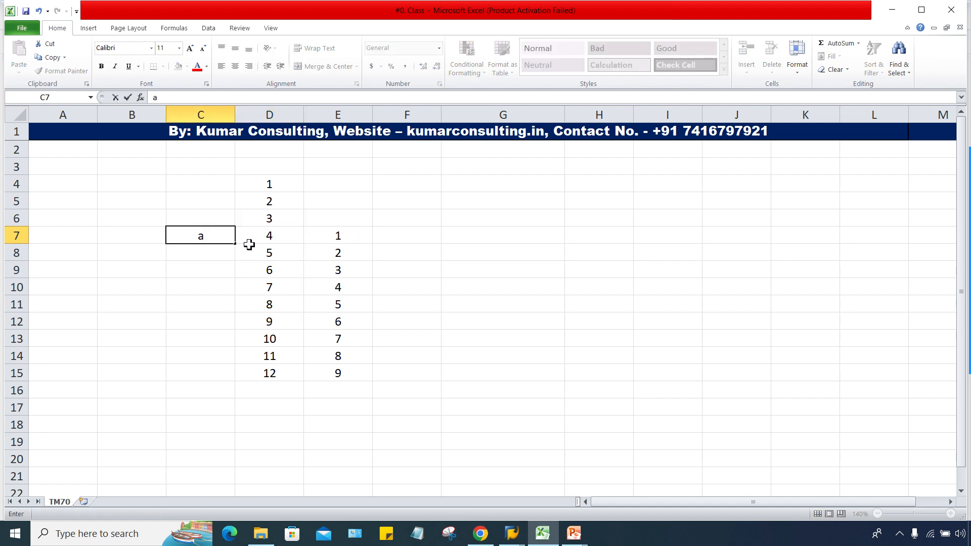
type("pr.")
key("Return")
left_click(362, 238)
left_click(327, 375)
left_click(273, 373)
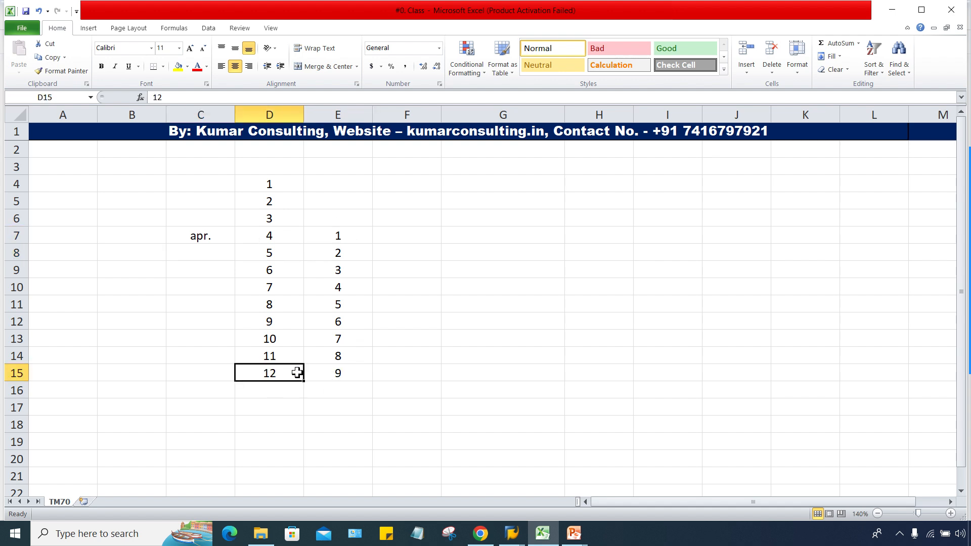
left_click(330, 376)
Enter 10 in cell E4 and 11 in cell E5 as the periods for months 1 and 2.
left_click(278, 204)
left_click(281, 186)
left_click(320, 185)
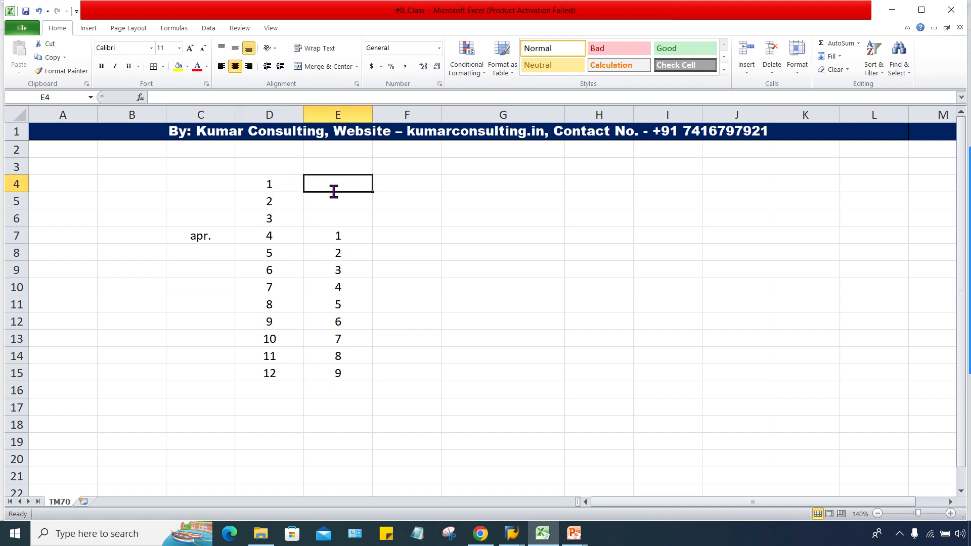
type("10")
key("Return")
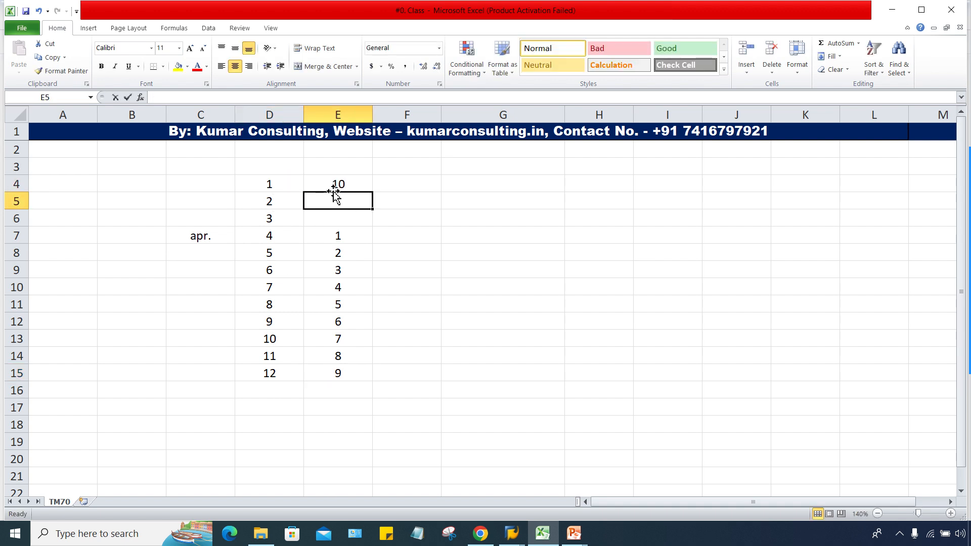
type("11")
key("Return")
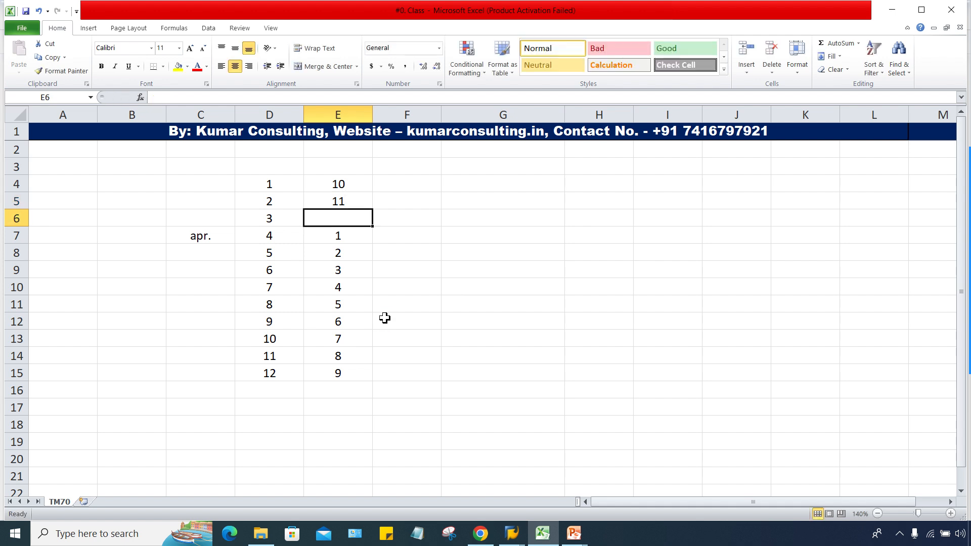
left_click(362, 212)
left_click(353, 201)
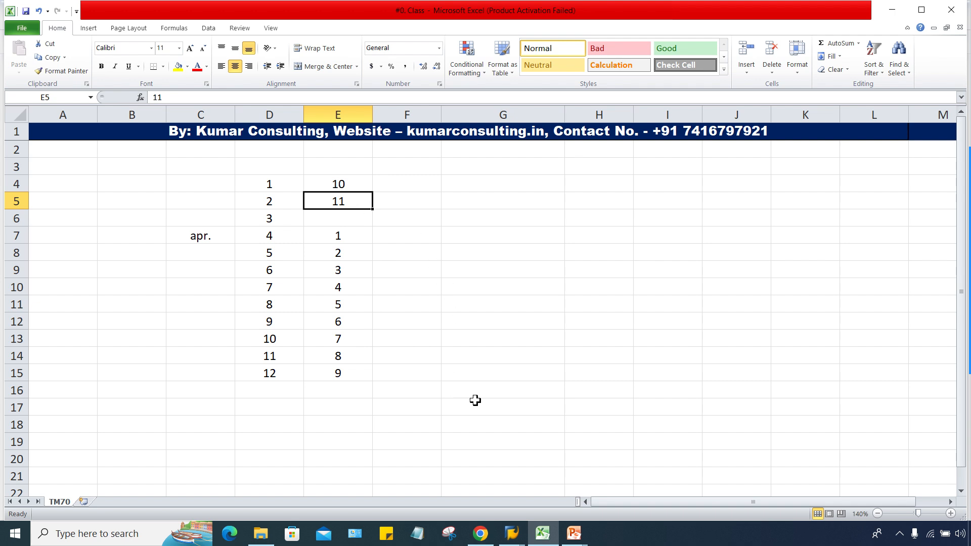
Switch to the SAP G/L account posting session and restart it with transaction /nf-02.
mouse_move(512, 534)
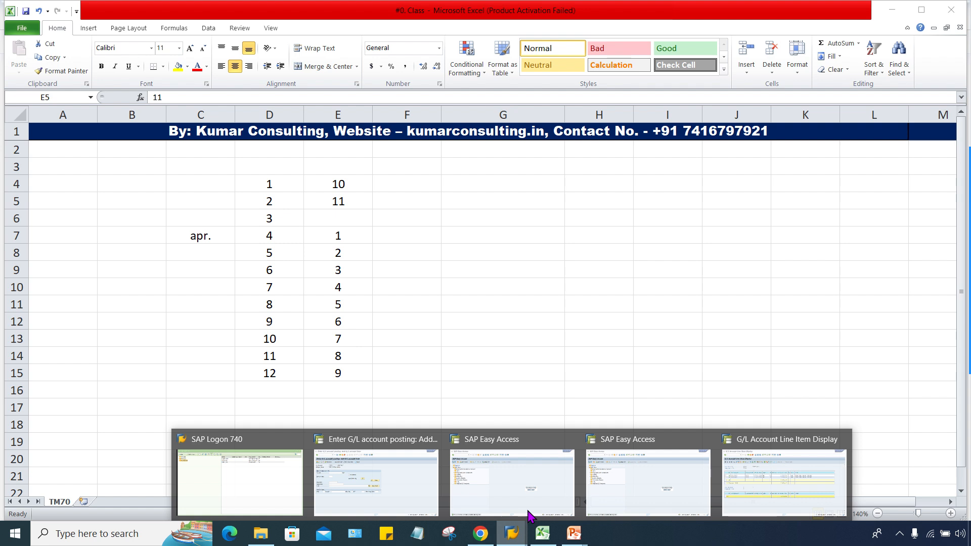
left_click(376, 479)
left_click(144, 41)
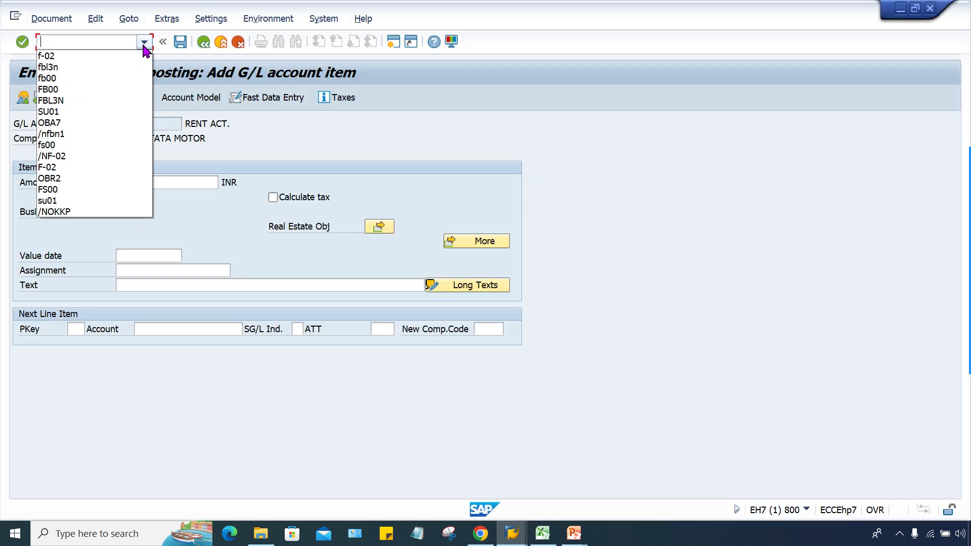
left_click(97, 56)
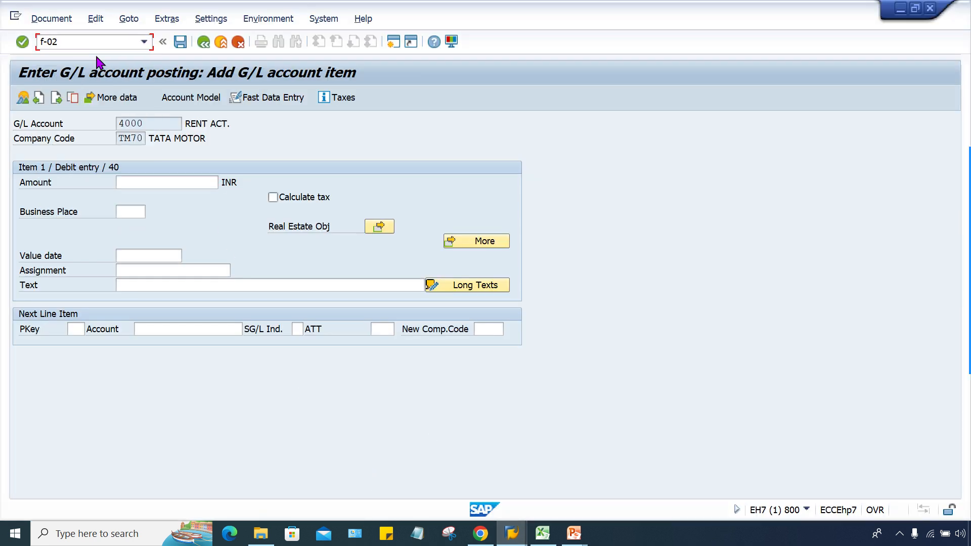
type("/n")
key("Return")
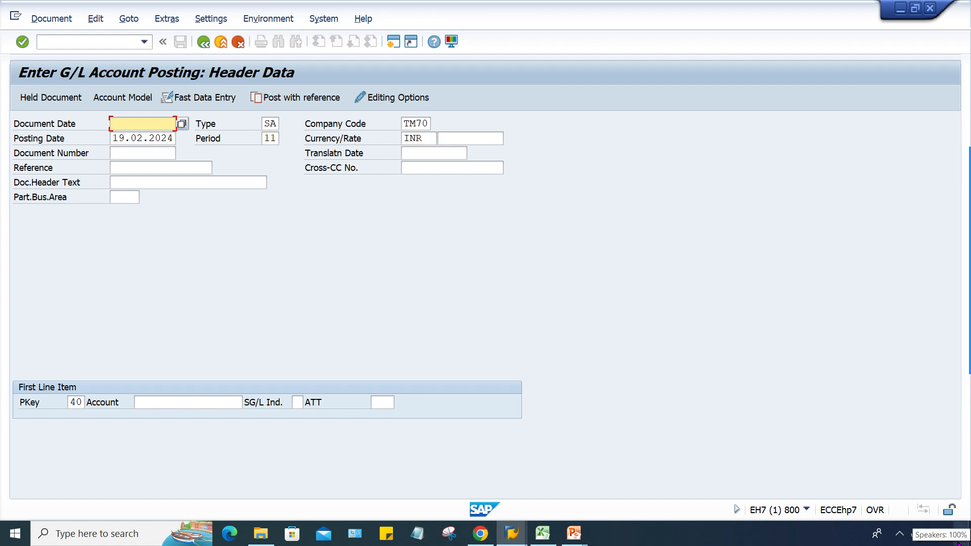
Set both the document date and the posting date to 12.10.2024.
type("12.10.2024")
key("Tab")
key("ctrl+a")
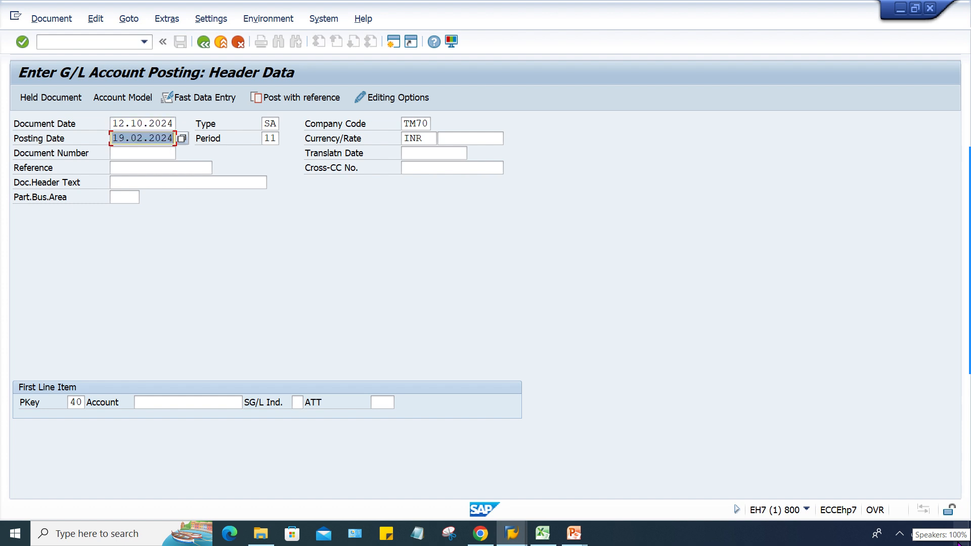
key("ctrl+v")
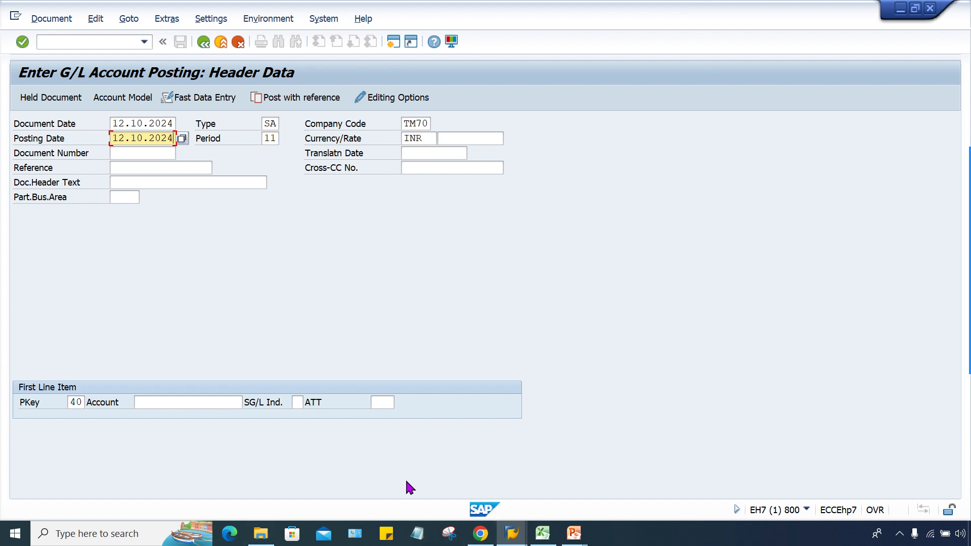
Change the month of the document and posting dates so both read 12.01.2024.
left_click(130, 124)
type("01")
key("Down")
type("0")
left_click(127, 123)
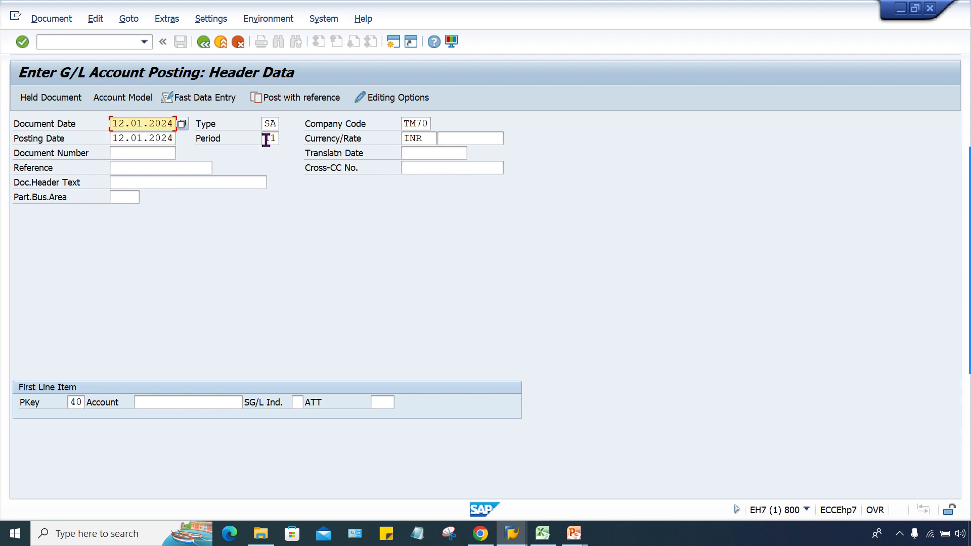
Enter account 4000 for the first line item and continue past the period adjustment to the debit item's amount.
left_click(163, 403)
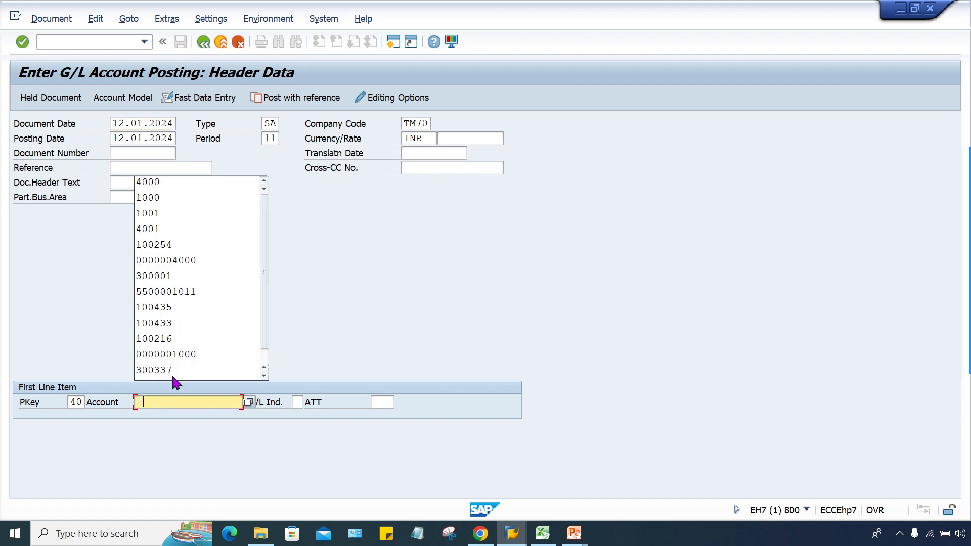
type("4000")
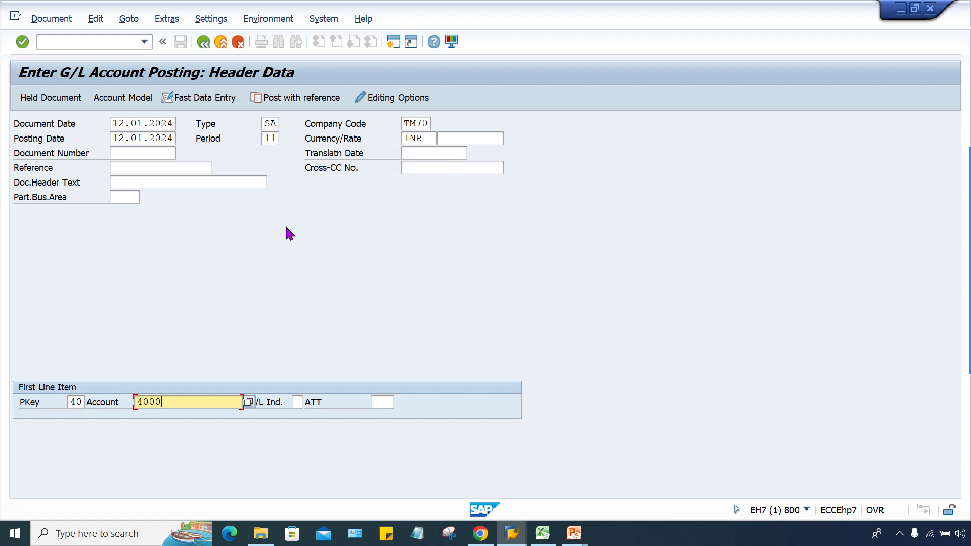
key("Return")
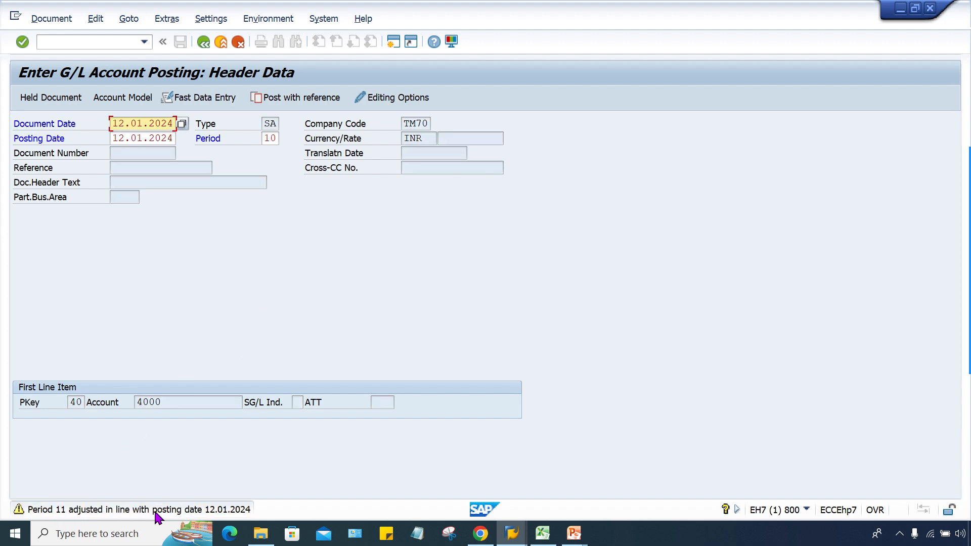
left_click(270, 139)
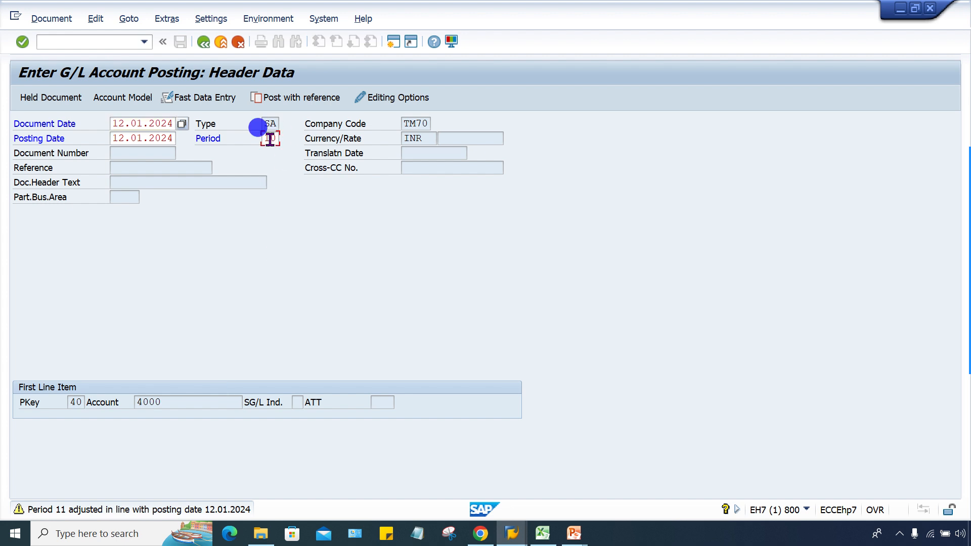
key("Return")
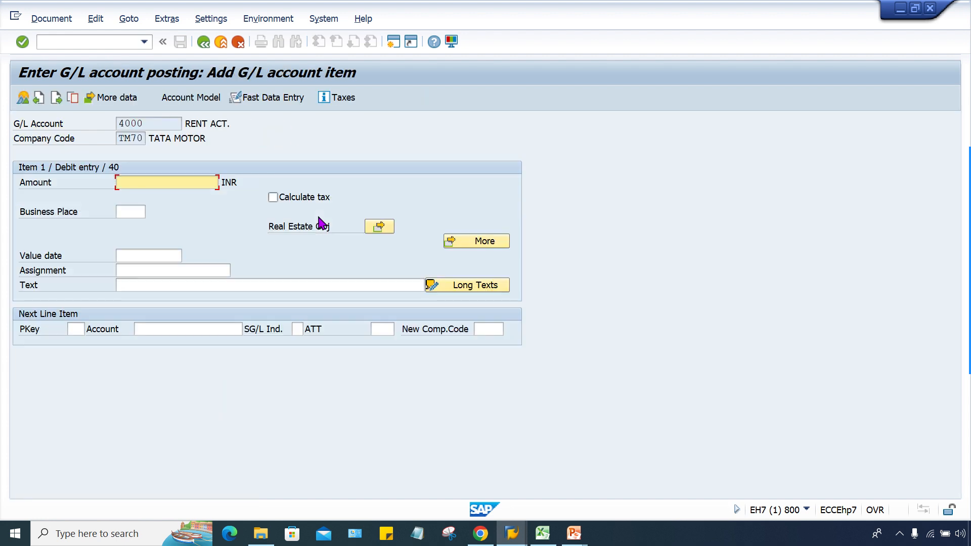
left_click(150, 189)
Switch to an SAP Easy Access session and open the "Posting Periods: Specify Time Intervals" maintenance view by its transaction code.
left_click(512, 534)
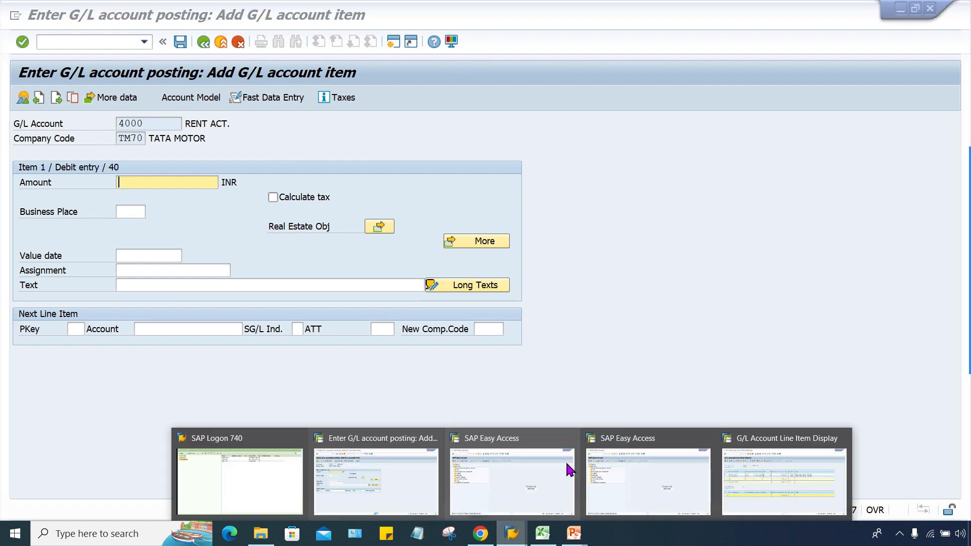
left_click(546, 485)
left_click(87, 42)
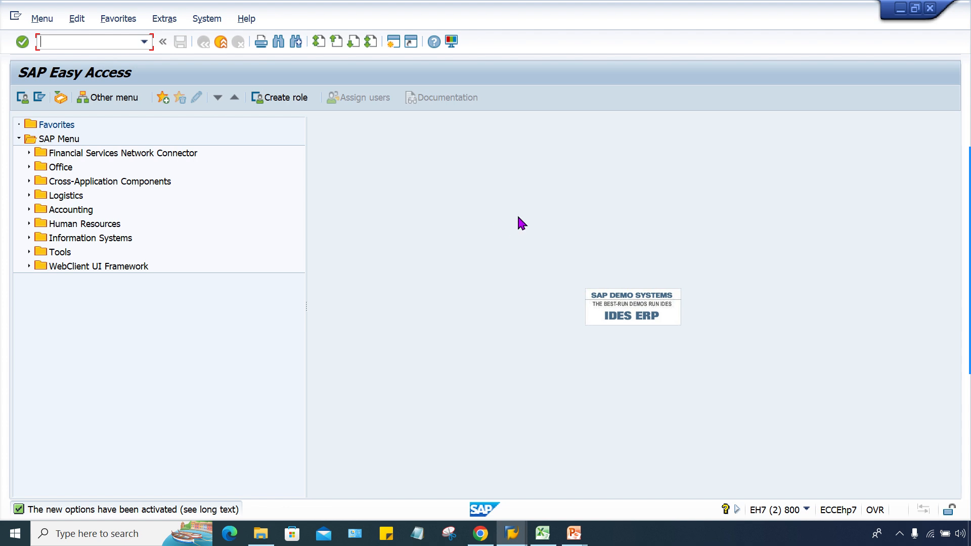
left_click(955, 214)
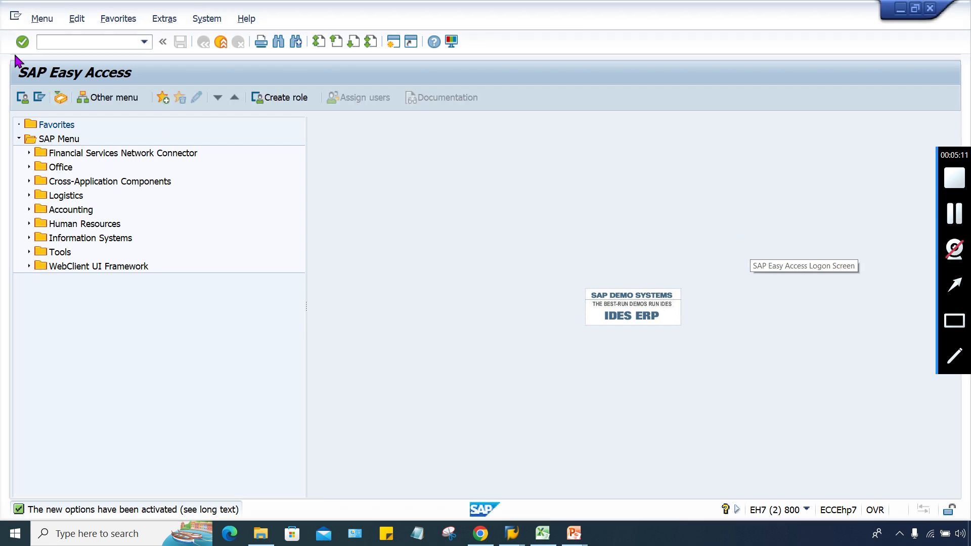
left_click(59, 43)
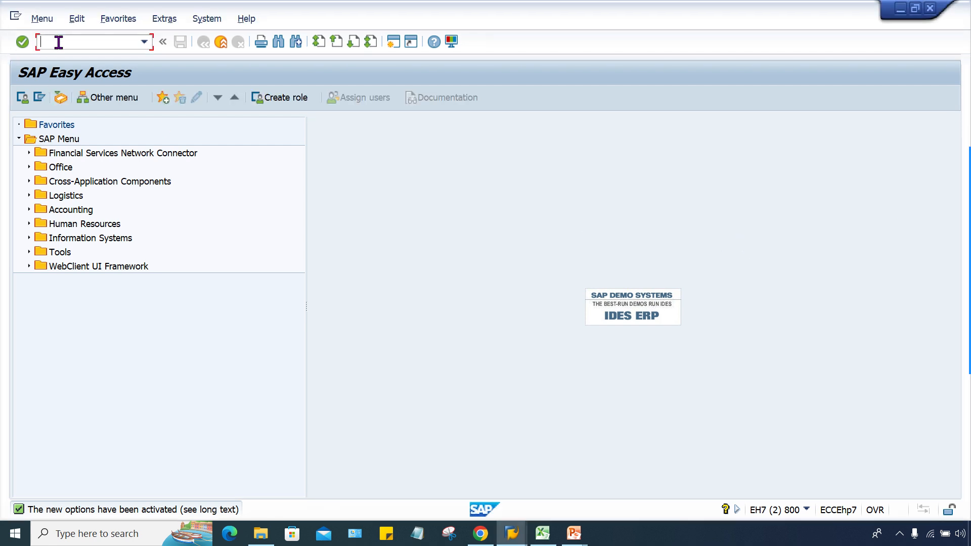
key("Caps_Lock")
type("OB")
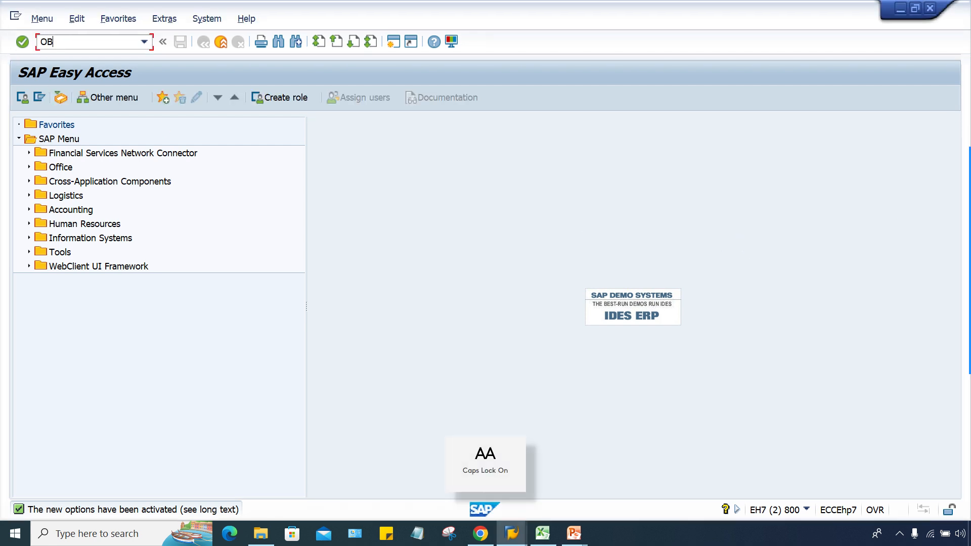
type("8")
key("Return")
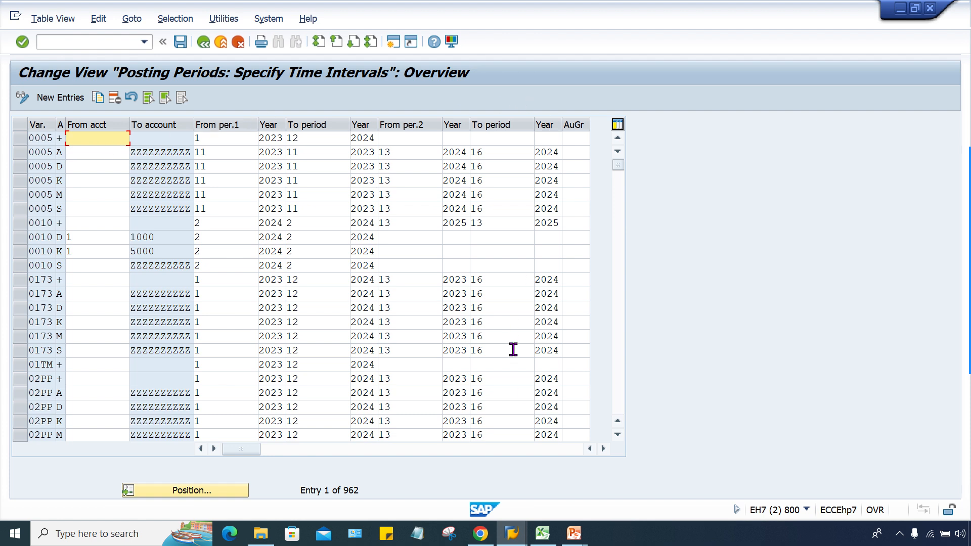
Switch to Excel and enter CC in cell G3 and TM70 in cell H3.
left_click(542, 539)
left_click(510, 168)
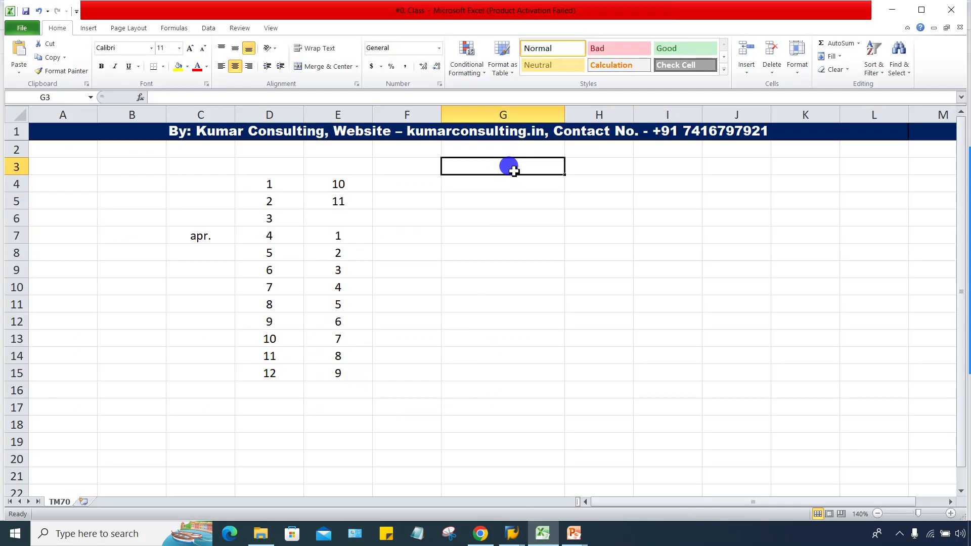
double_click(514, 171)
type("CC")
key("Tab")
type("TM70")
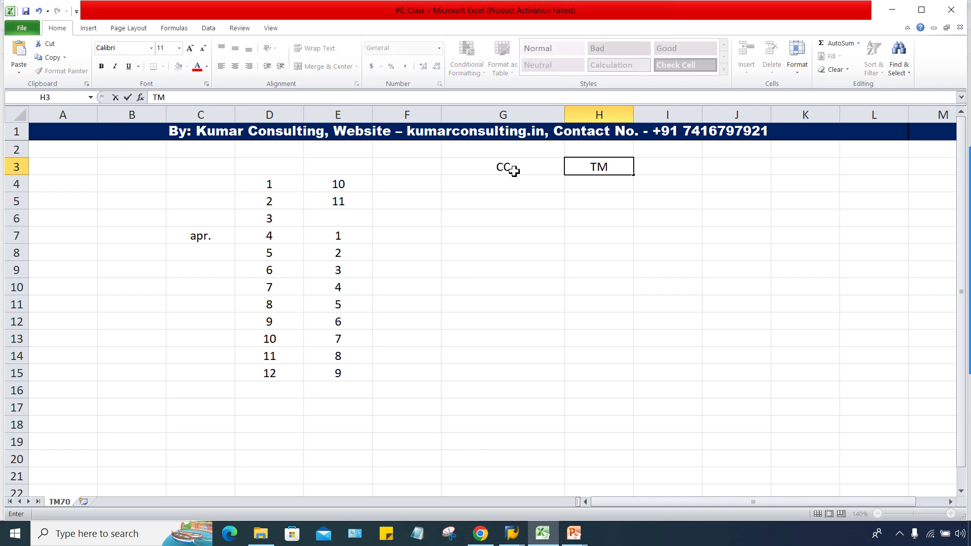
key("Return")
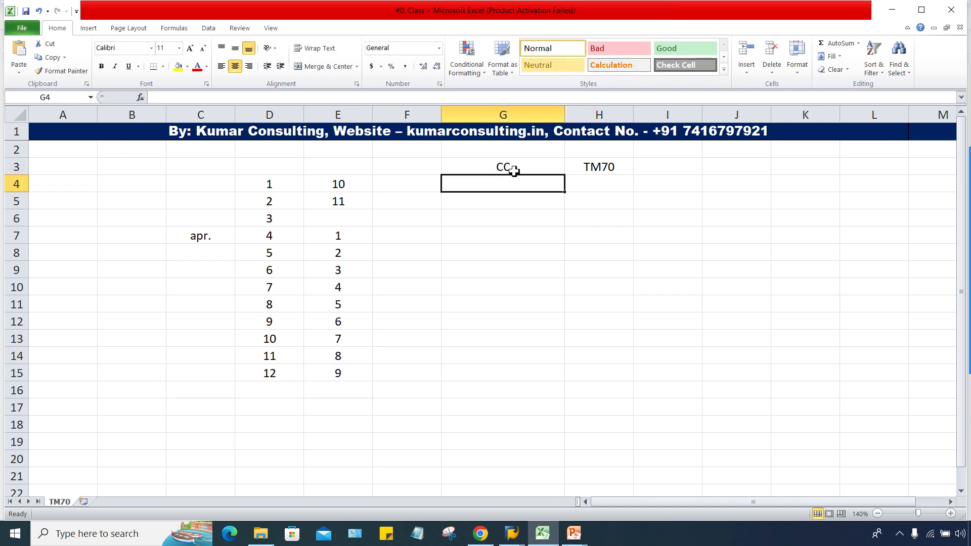
Enter PPV in cell G4 and TM70 in cell H4, and review the company code and variant entries.
type("PPV")
key("Tab")
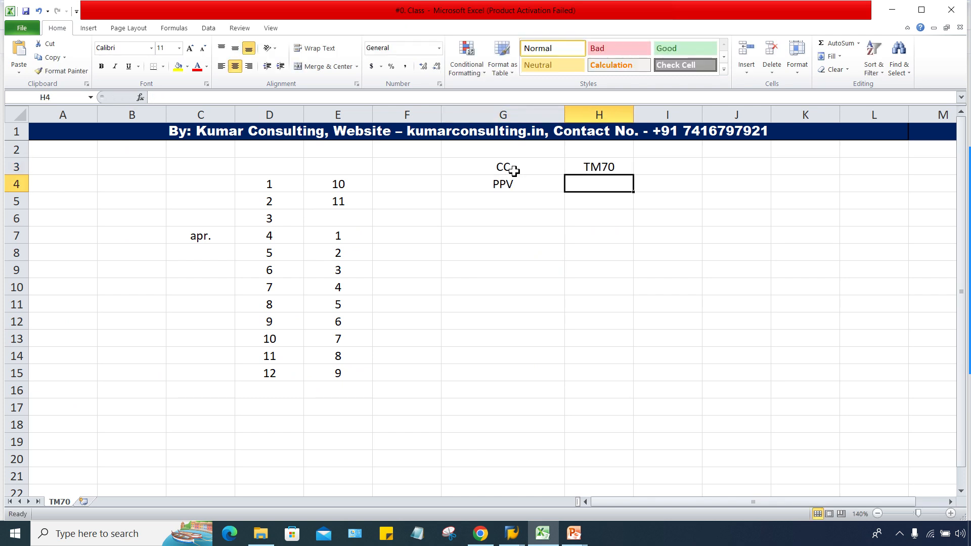
type("=")
key("Return")
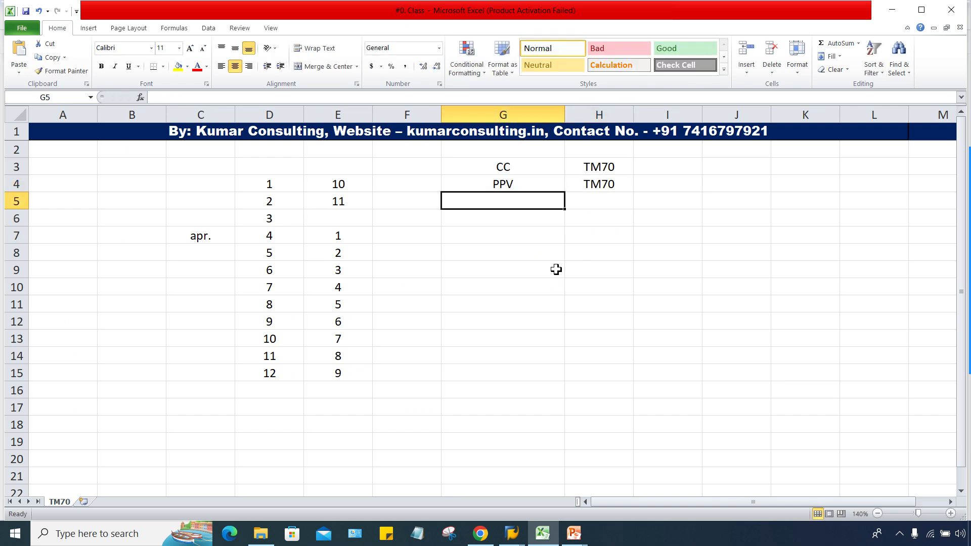
left_click(585, 182)
left_click(506, 163)
left_click(508, 181)
left_click(594, 168)
left_click(590, 183)
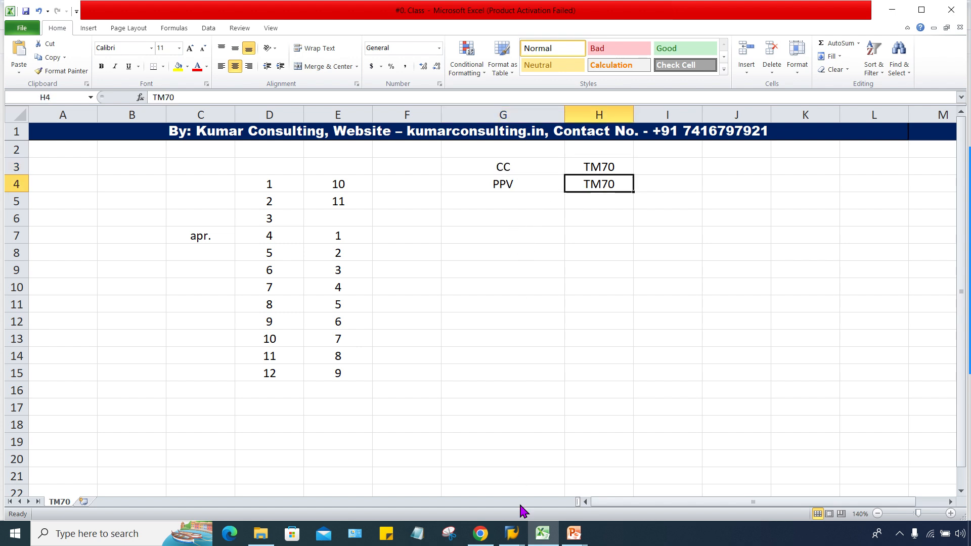
Check the Posting Period Variant slide in PowerPoint and open transaction OBBP in the SAP Easy Access session.
left_click(574, 533)
left_click(644, 490)
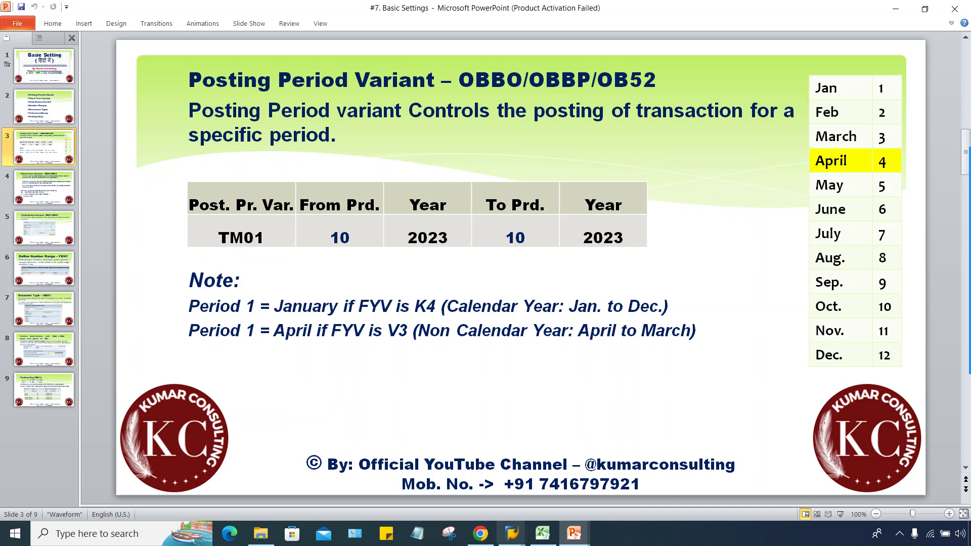
left_click(512, 532)
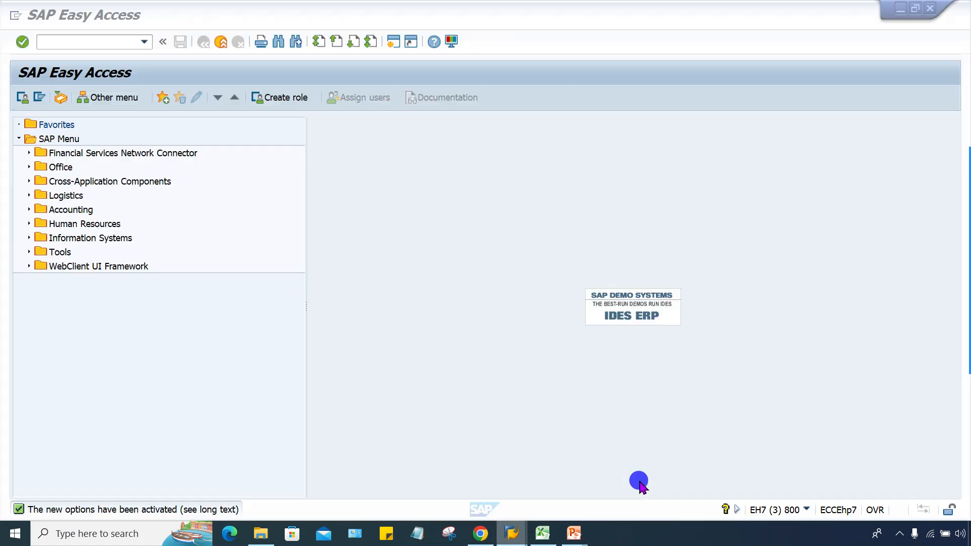
left_click(622, 483)
left_click(86, 41)
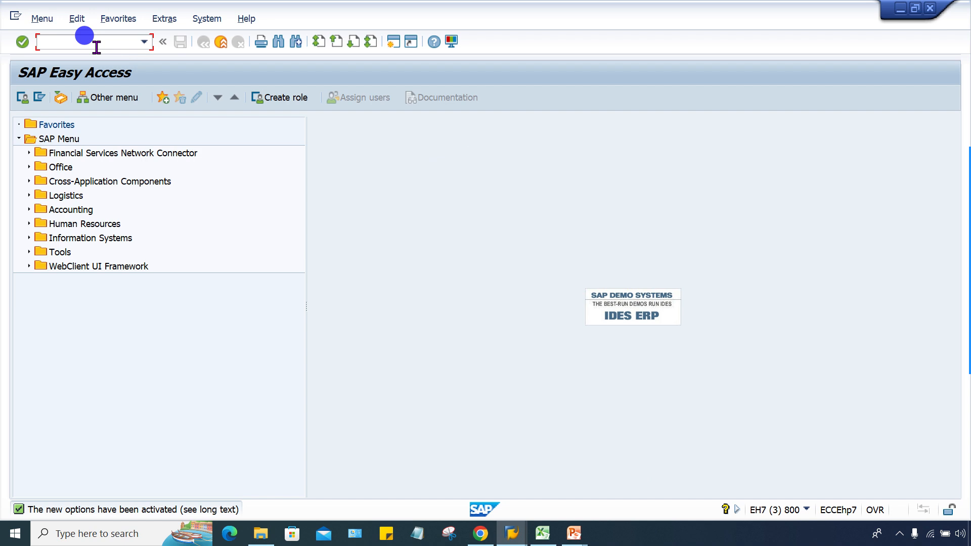
type("OBBP")
key("Return")
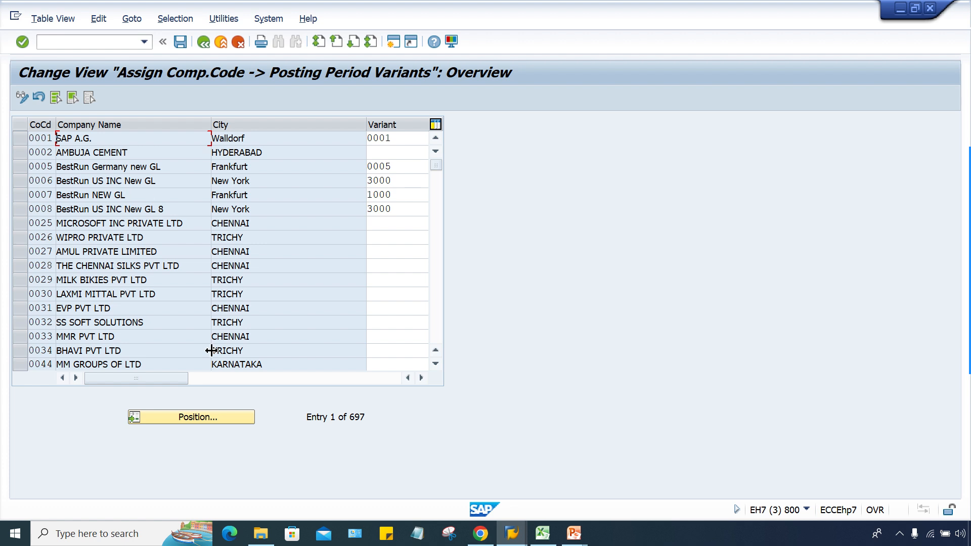
Position the company code assignment list on TM70 and select its assigned posting period variant.
left_click(205, 419)
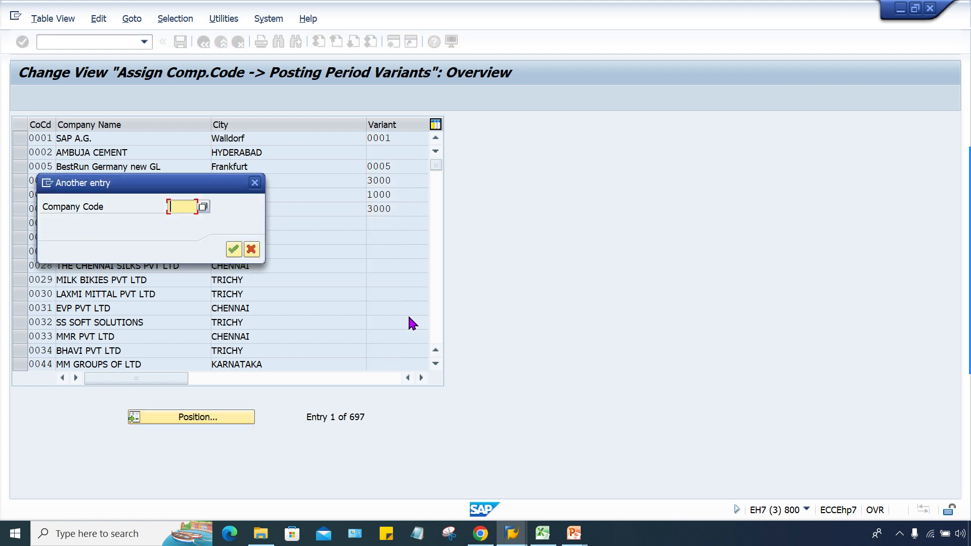
type("TM70")
key("Return")
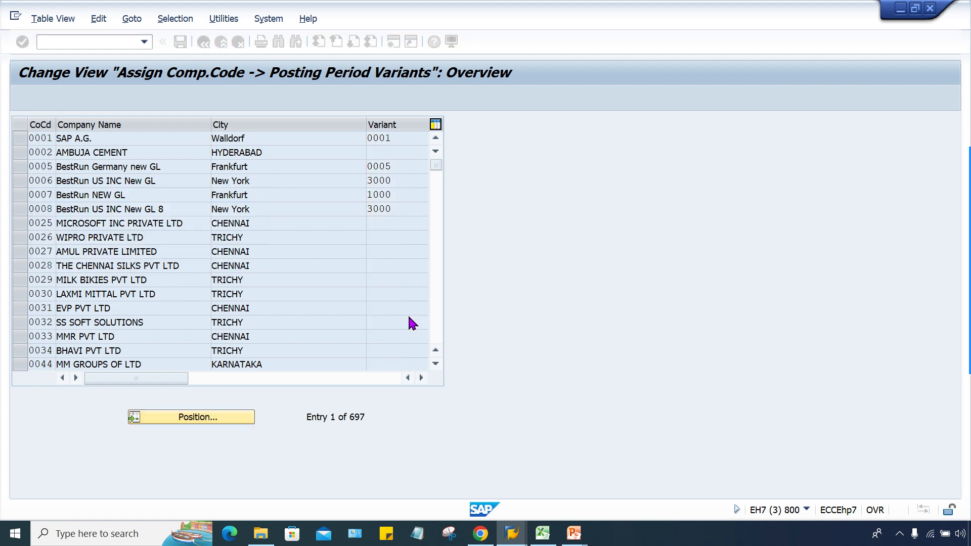
double_click(372, 138)
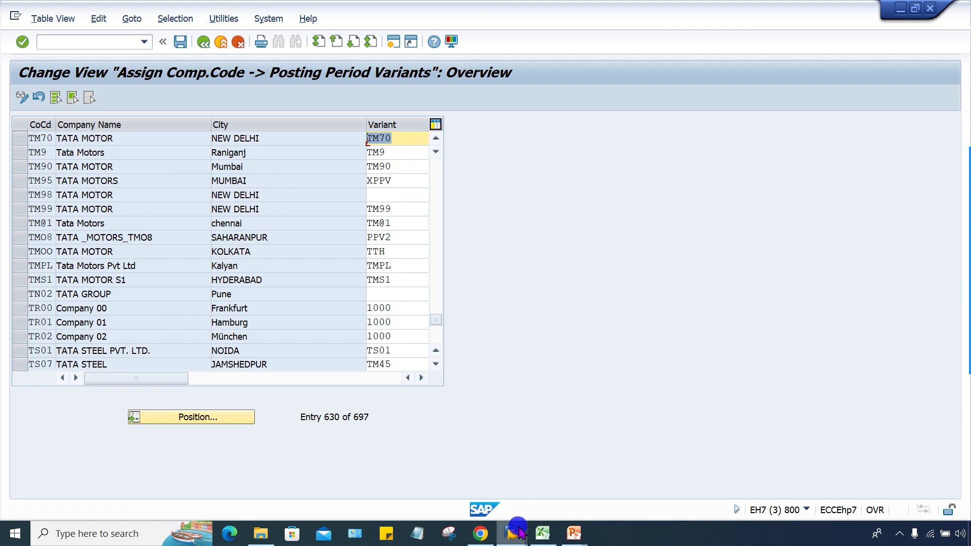
Switch to the posting period time intervals session and position the list on variant TM70 to check its period range.
mouse_move(512, 532)
left_click(553, 484)
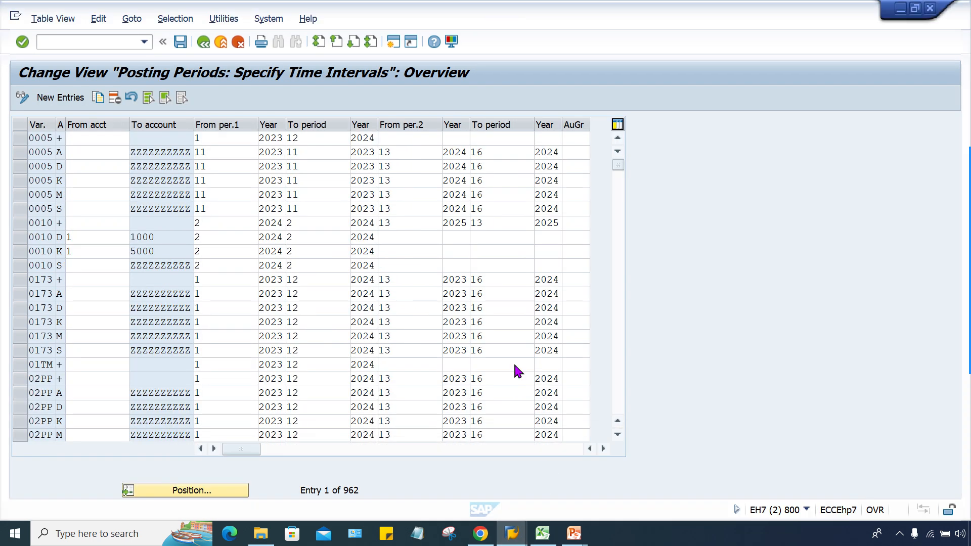
left_click(204, 492)
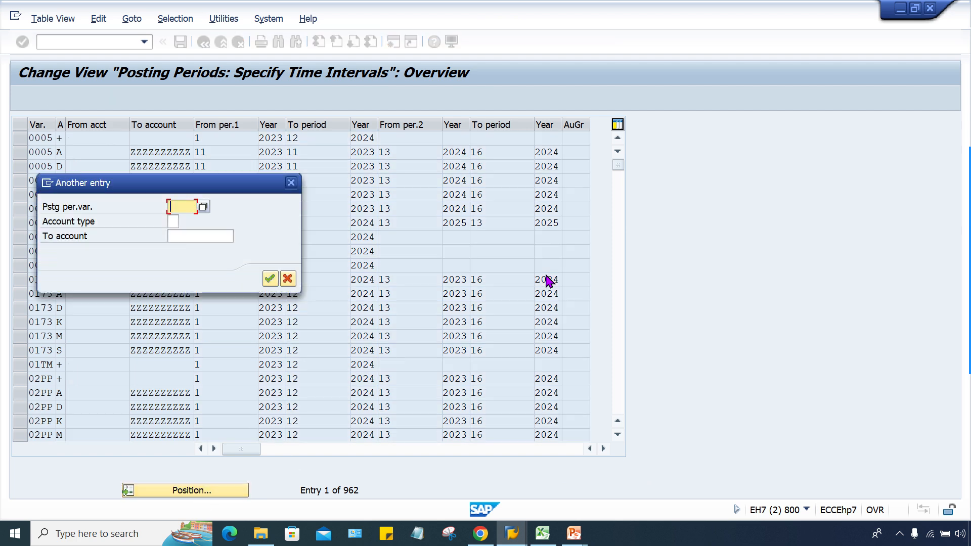
type("TM70")
key("Return")
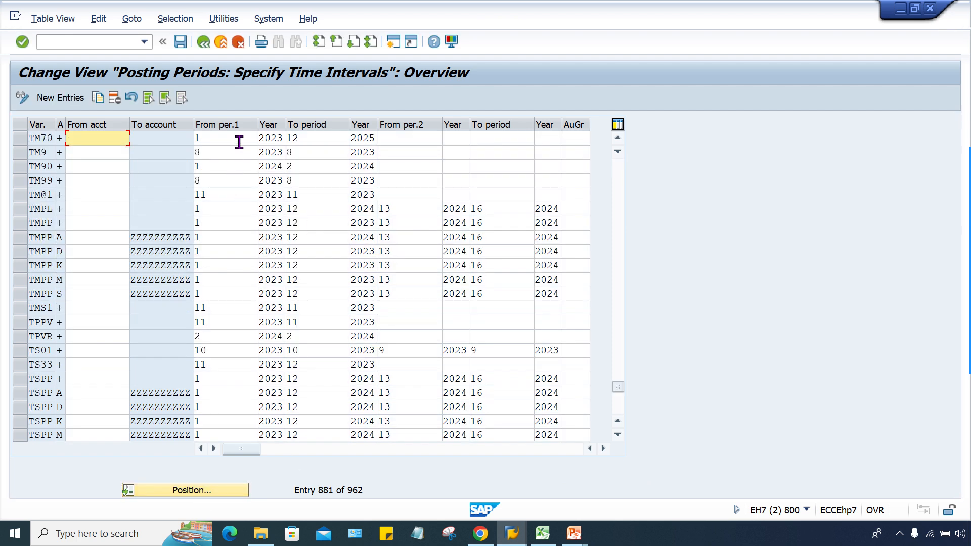
left_click(239, 139)
left_click(314, 138)
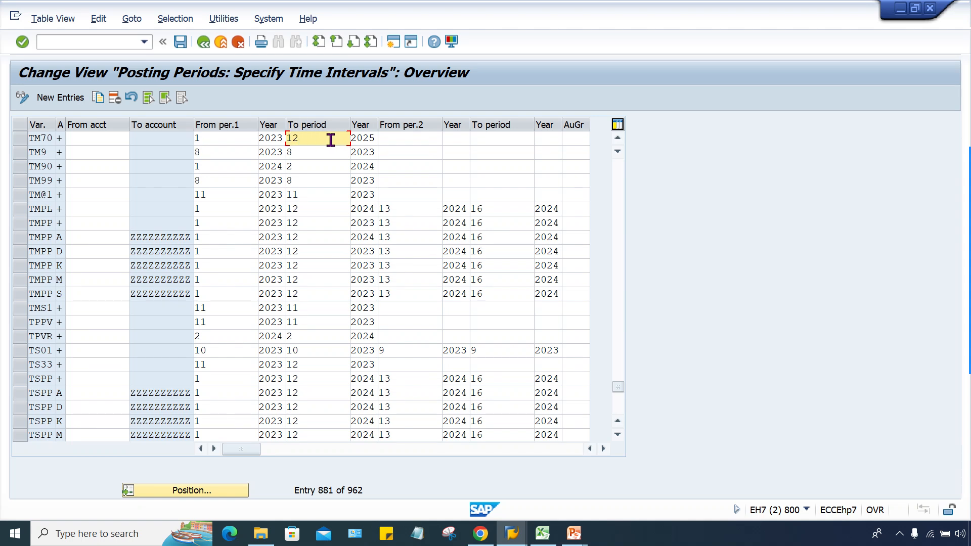
Restrict variant TM70 to period 11 of 2023 for both the start and end of the first interval, and save.
left_click(221, 138)
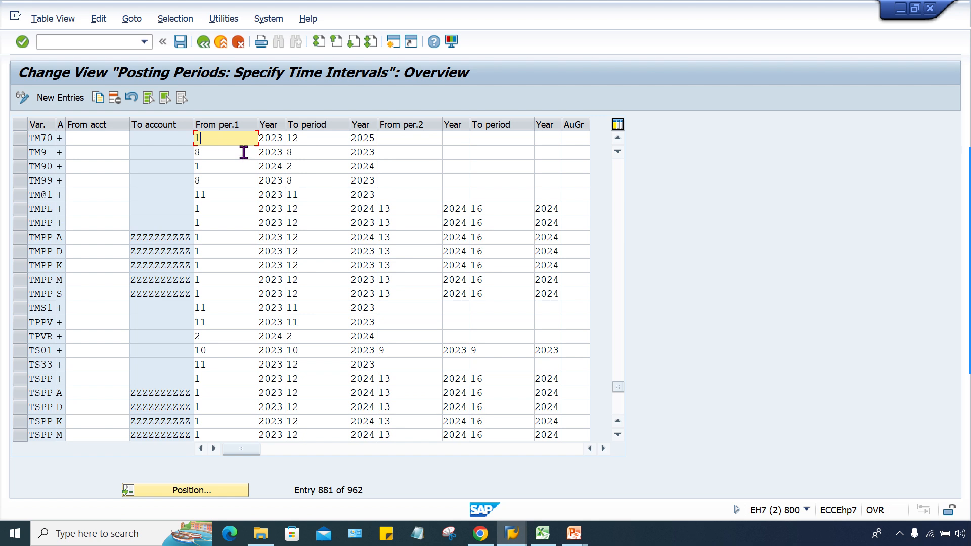
key("BackSpace")
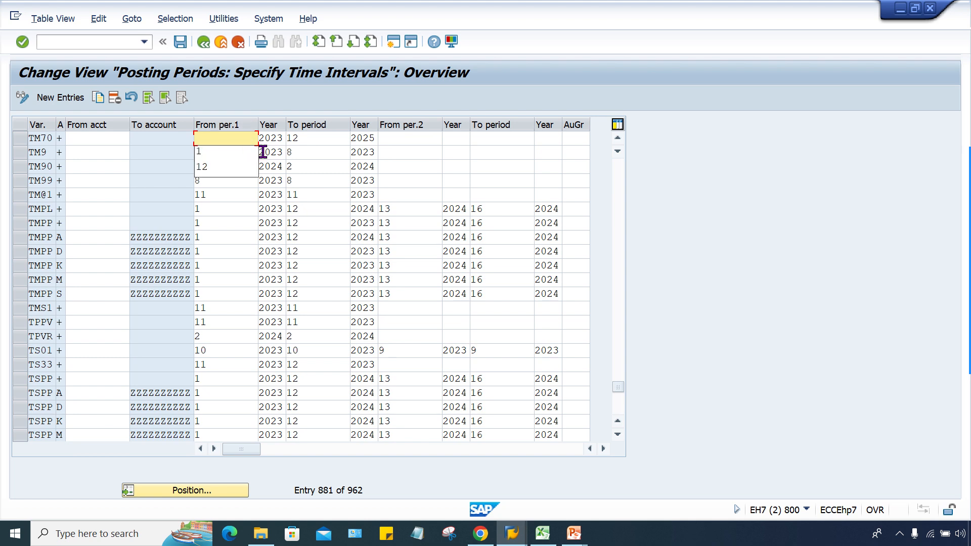
type("11")
key("Tab")
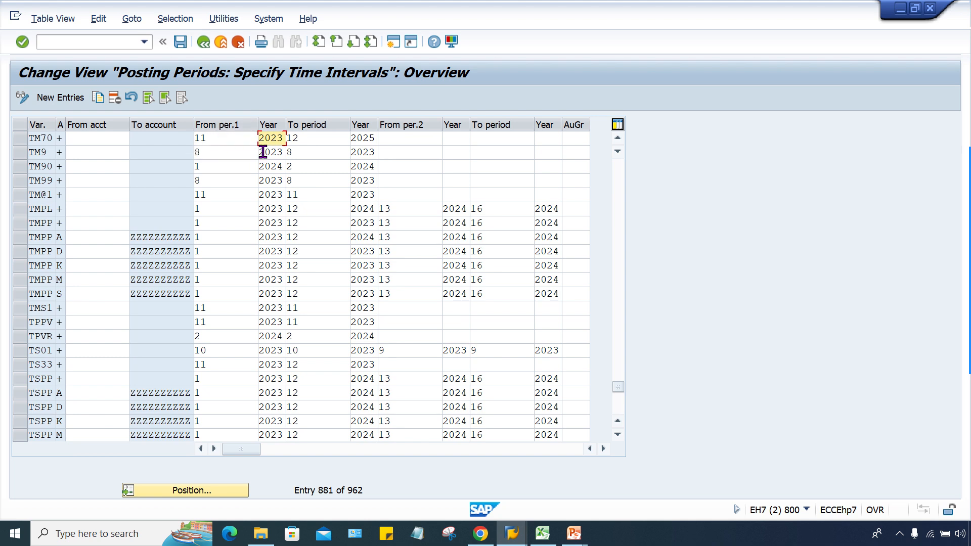
key("Tab")
key("BackSpace")
type("1")
key("Tab")
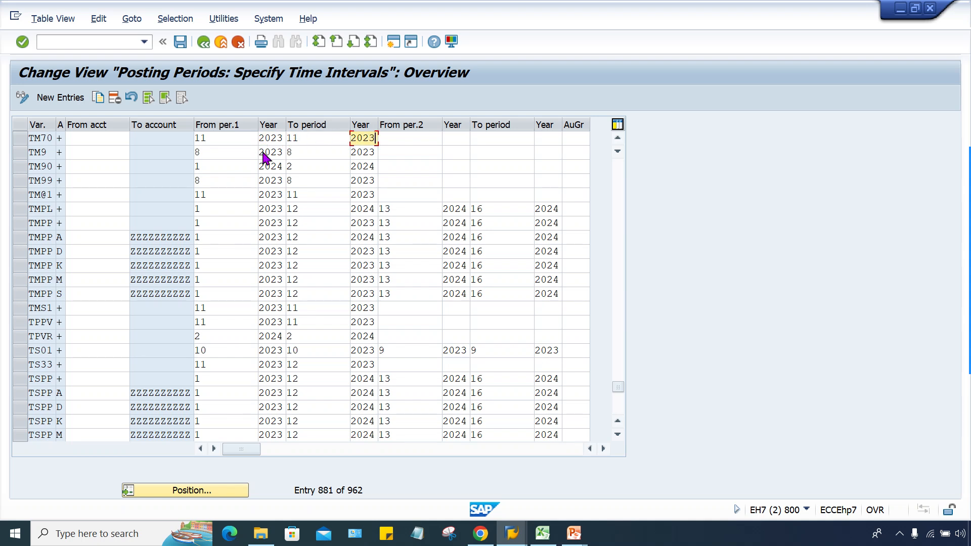
key("ctrl+s")
key("Return")
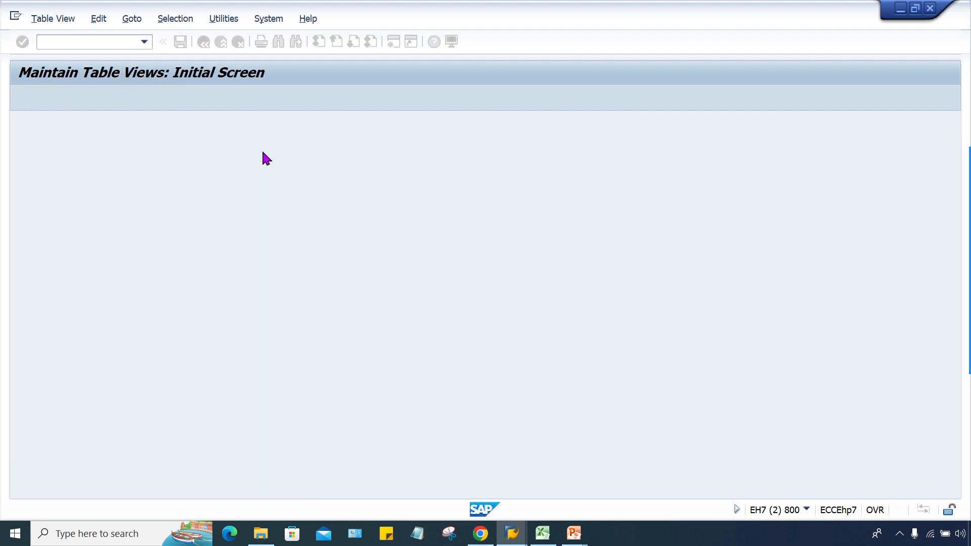
Select the TM70 variant row and review its from and to periods.
left_click(327, 137)
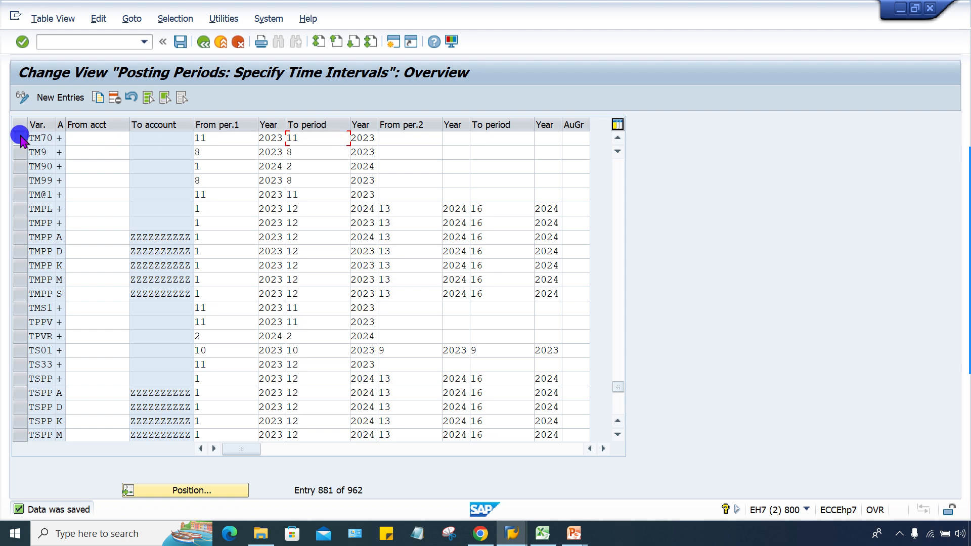
left_click(20, 138)
left_click(205, 135)
left_click(309, 135)
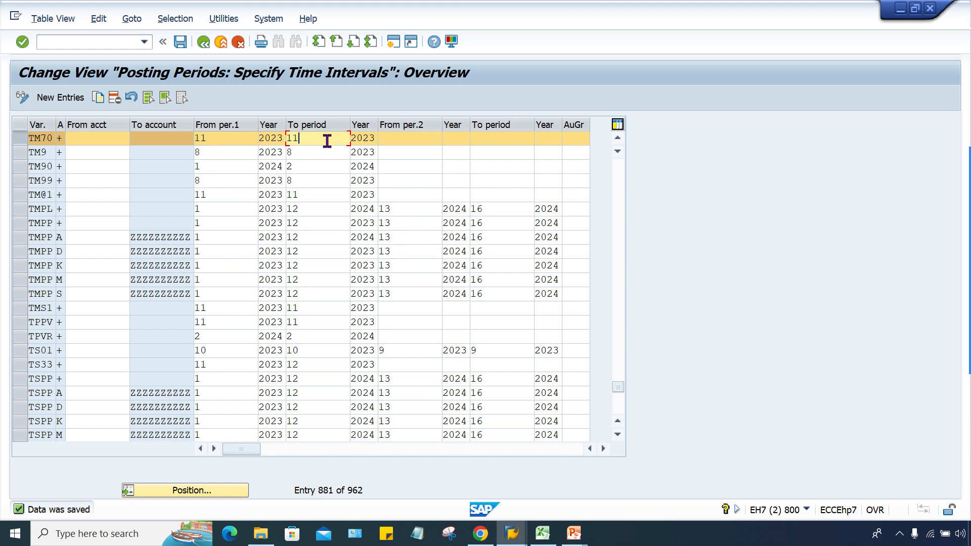
Switch to the G/L account posting session and restart transaction F-02 on a blank header screen.
mouse_move(515, 539)
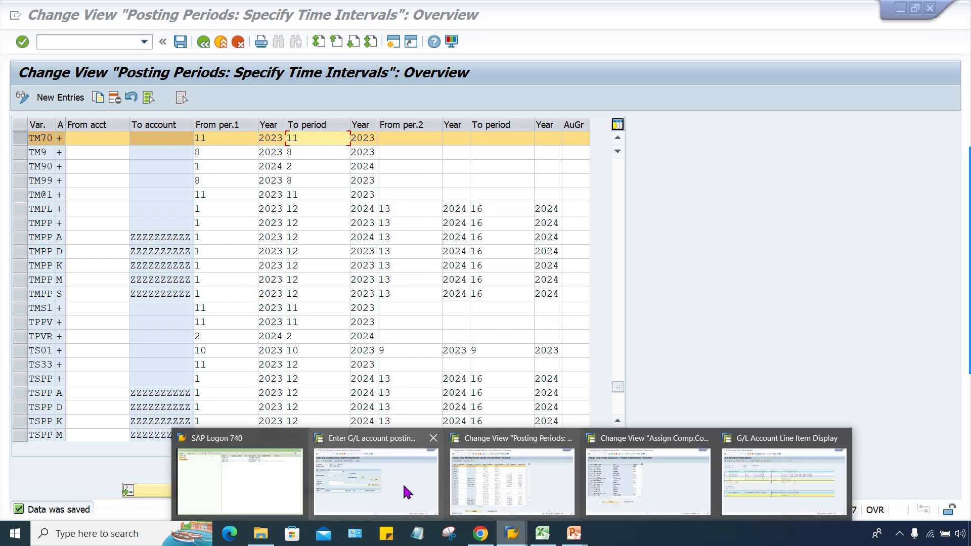
left_click(403, 483)
left_click(92, 41)
type("/NF-02")
key("Return")
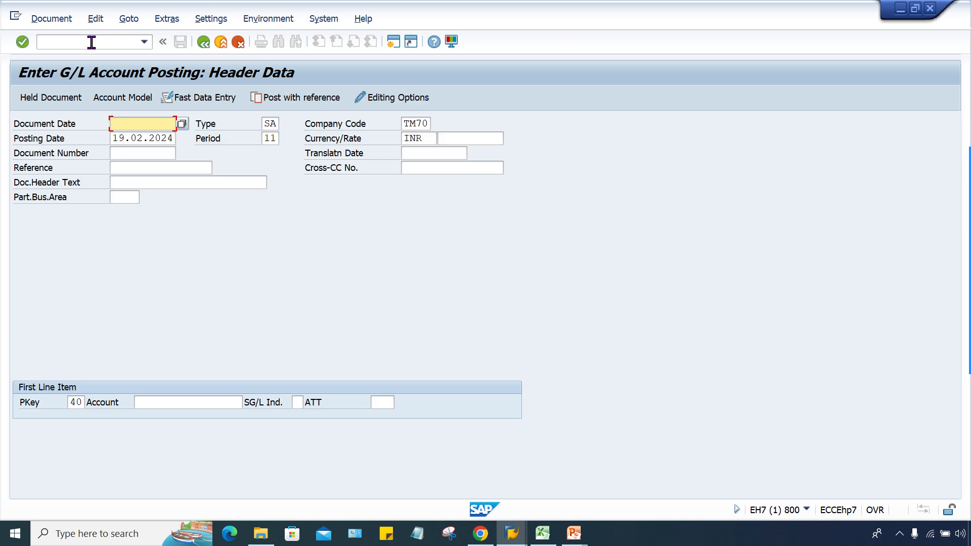
Set both the document date and the posting date to 12.01.2024.
left_click(143, 125)
double_click(144, 125)
key("Return")
key("Down")
key("ctrl+a")
type("12.01.2024")
Enter account 4000 for the first line item and try to continue past the header data.
double_click(154, 402)
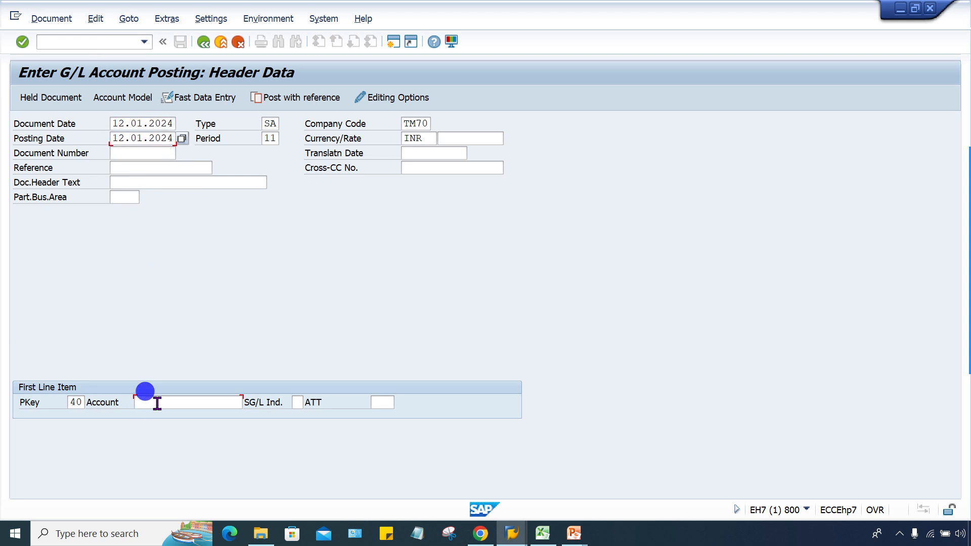
left_click(200, 183)
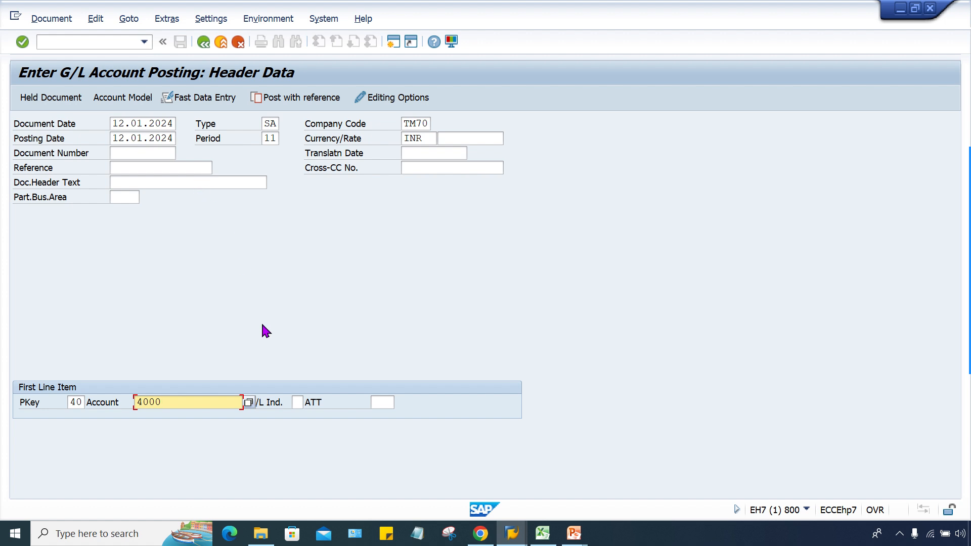
key("Return")
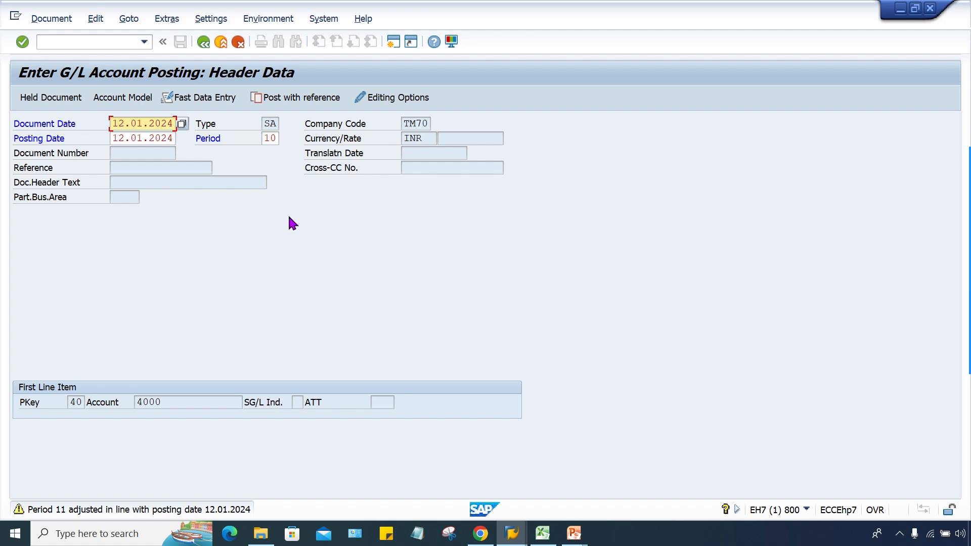
key("Return")
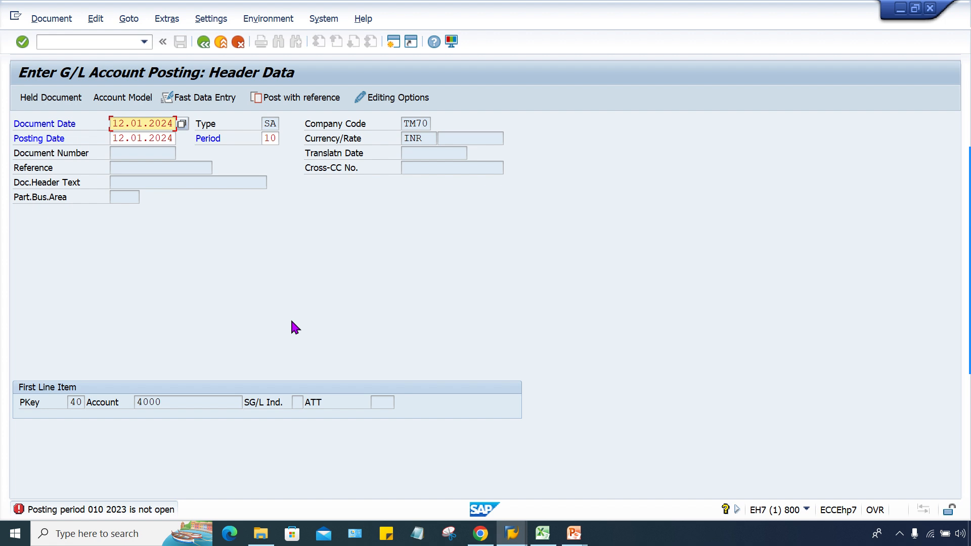
Compare the TM70 period interval in SAP with the Excel month mapping and the Posting Period Variant slide, returning to the interval list.
mouse_move(512, 534)
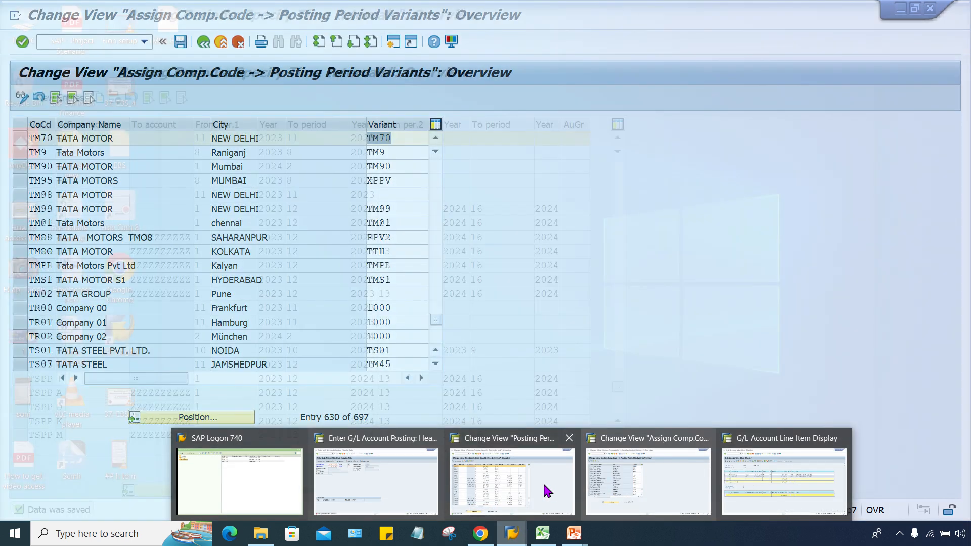
left_click(545, 489)
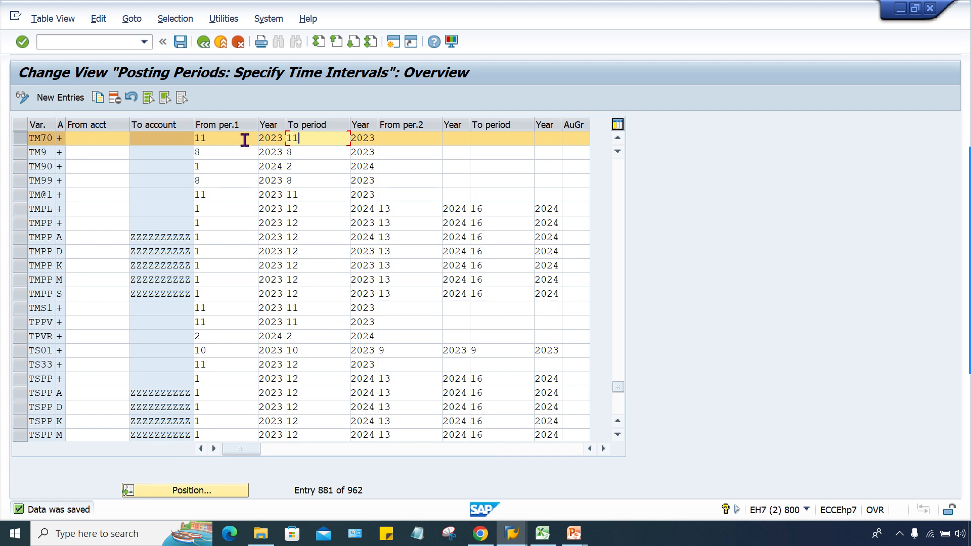
left_click(542, 529)
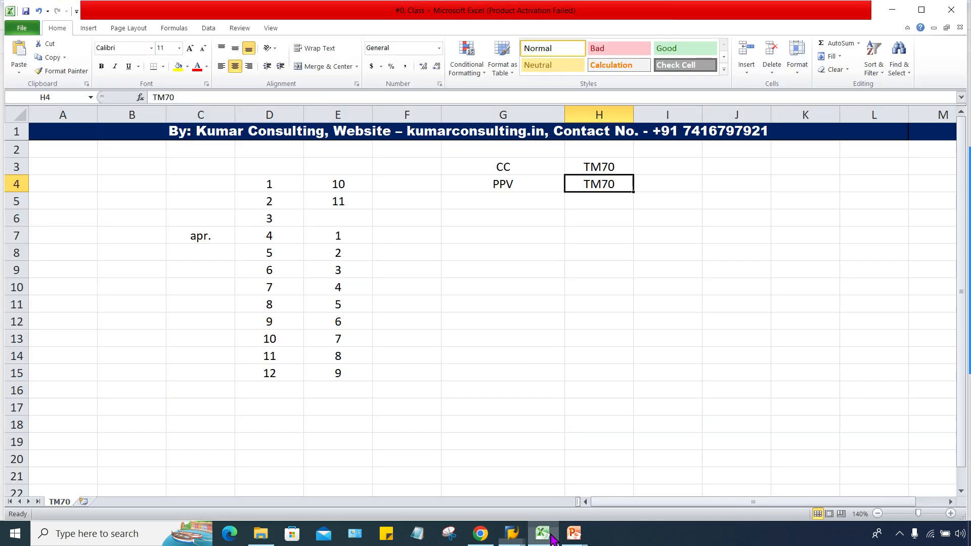
left_click(594, 288)
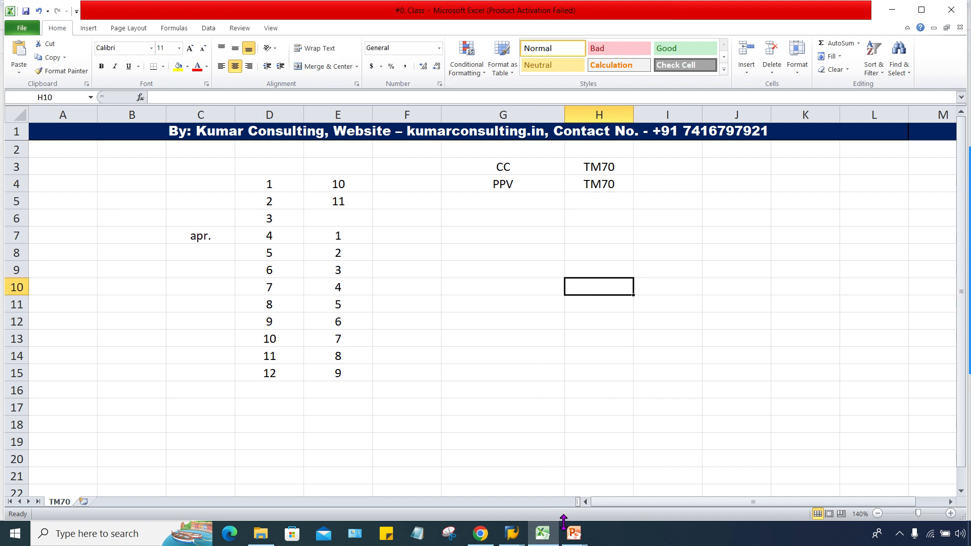
left_click(581, 538)
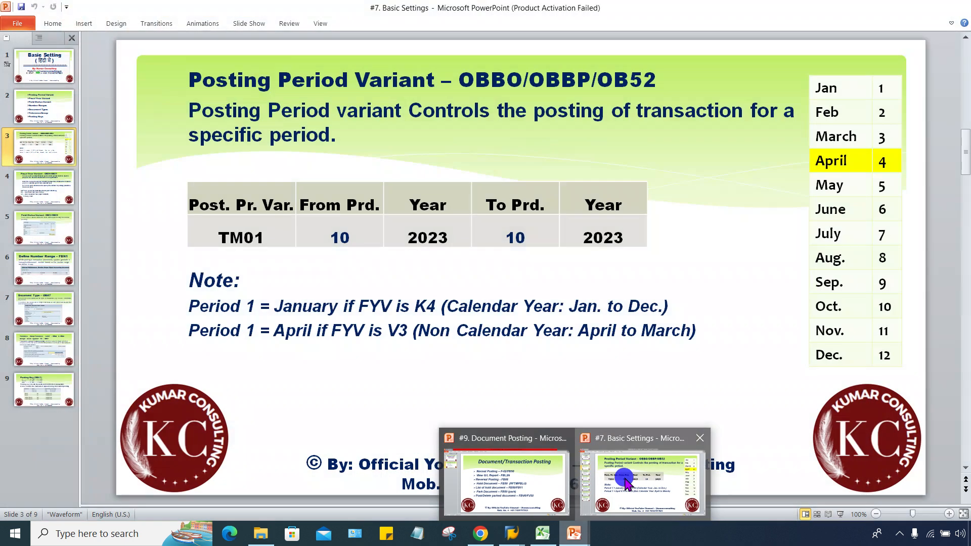
left_click(623, 480)
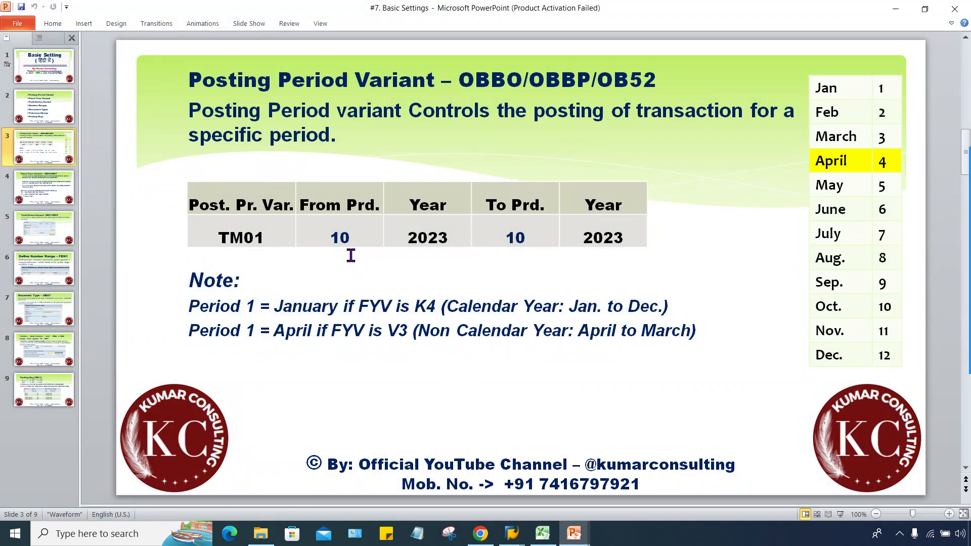
mouse_move(512, 533)
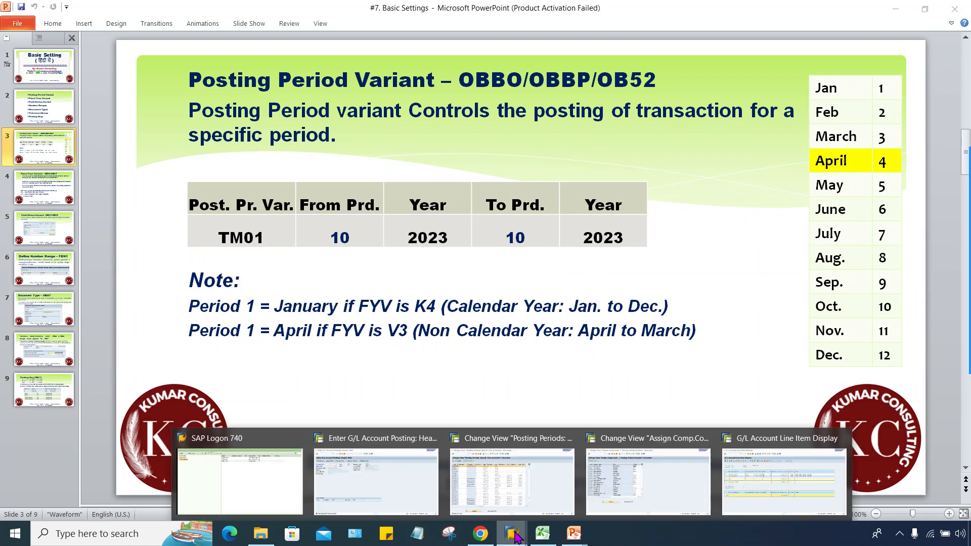
left_click(495, 481)
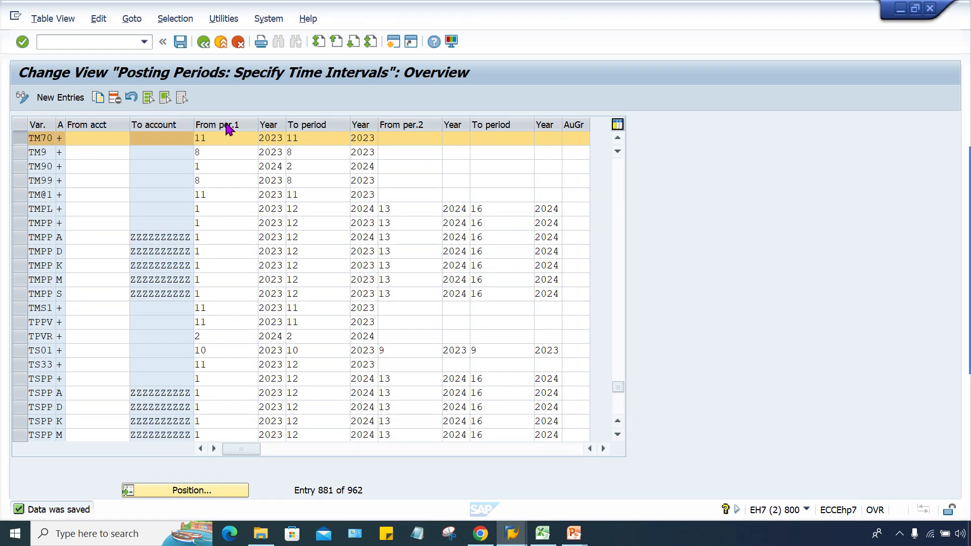
Set the first From period of posting period variant TM70 to 10 and save the change.
left_click(213, 139)
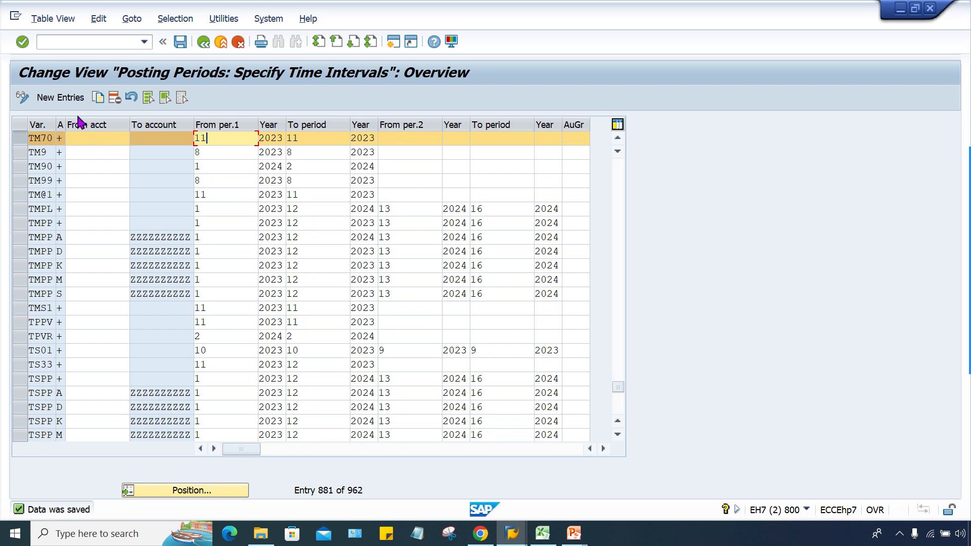
key("BackSpace")
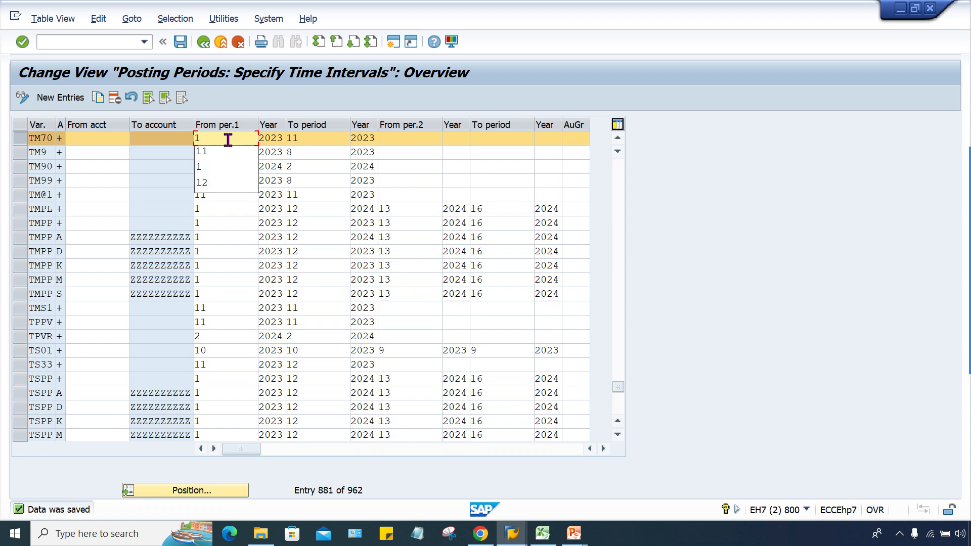
type("0")
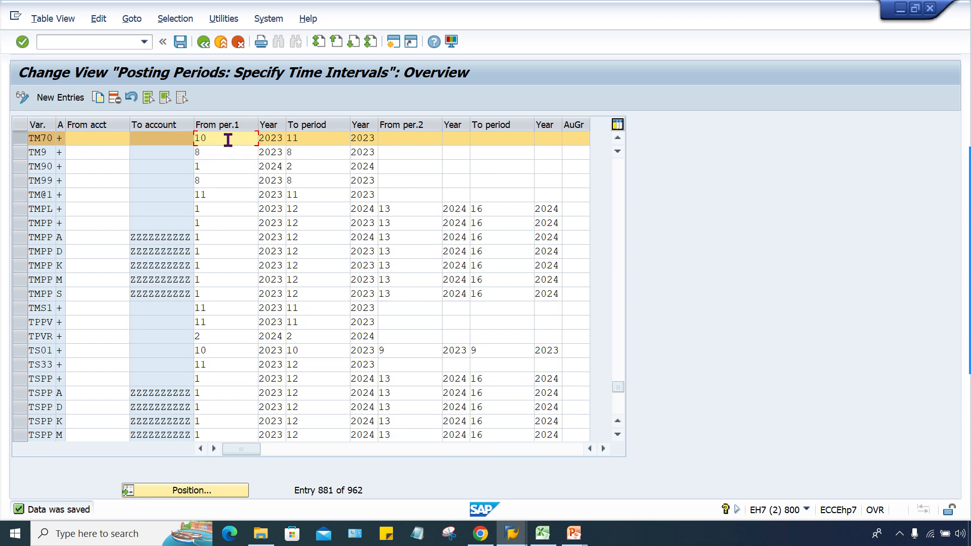
key("Return")
left_click(228, 140)
left_click(326, 143)
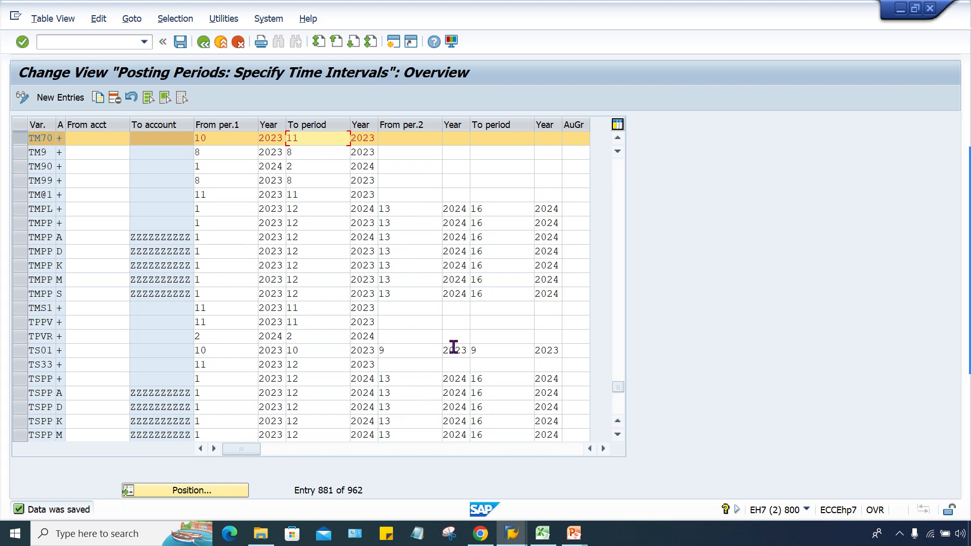
Switch to the G/L account posting session and continue past the header data to the first line item.
left_click(504, 539)
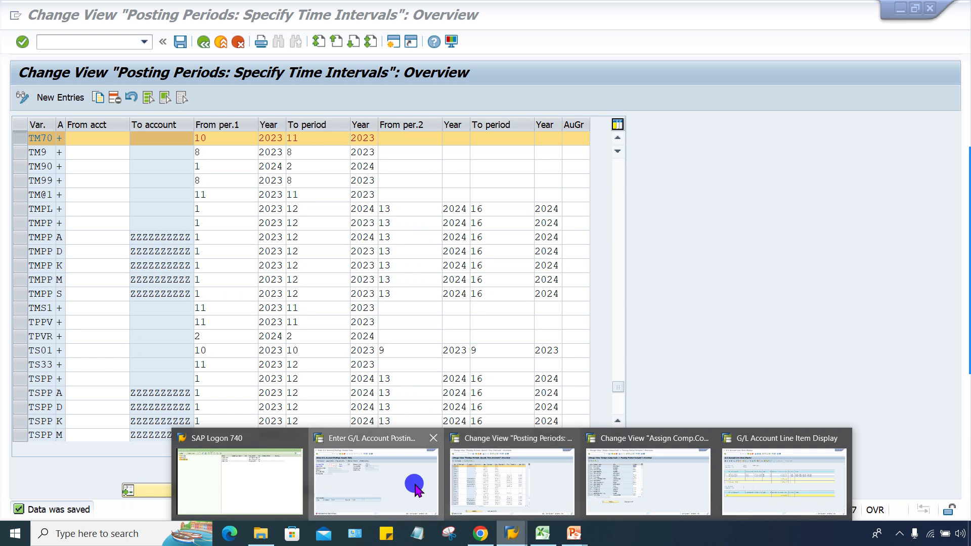
left_click(416, 489)
left_click(141, 138)
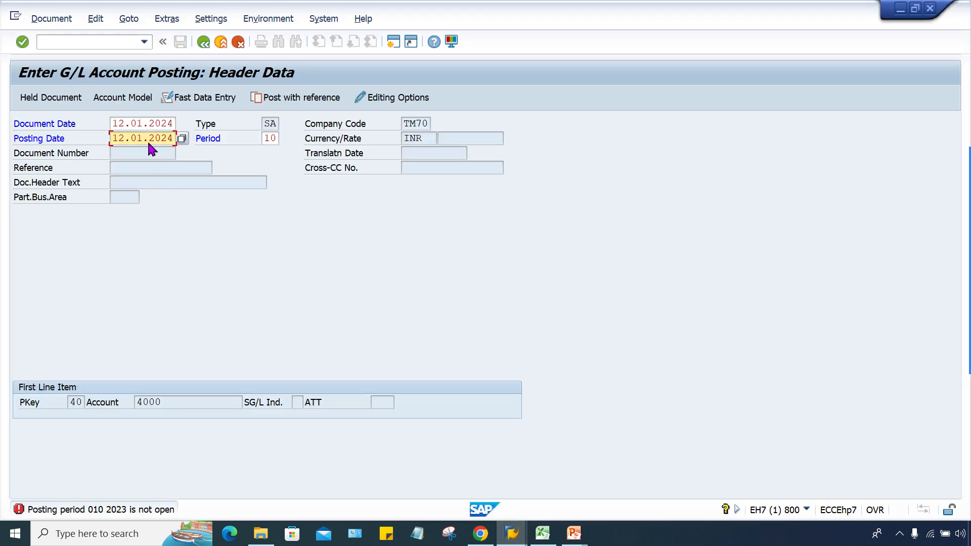
key("Return")
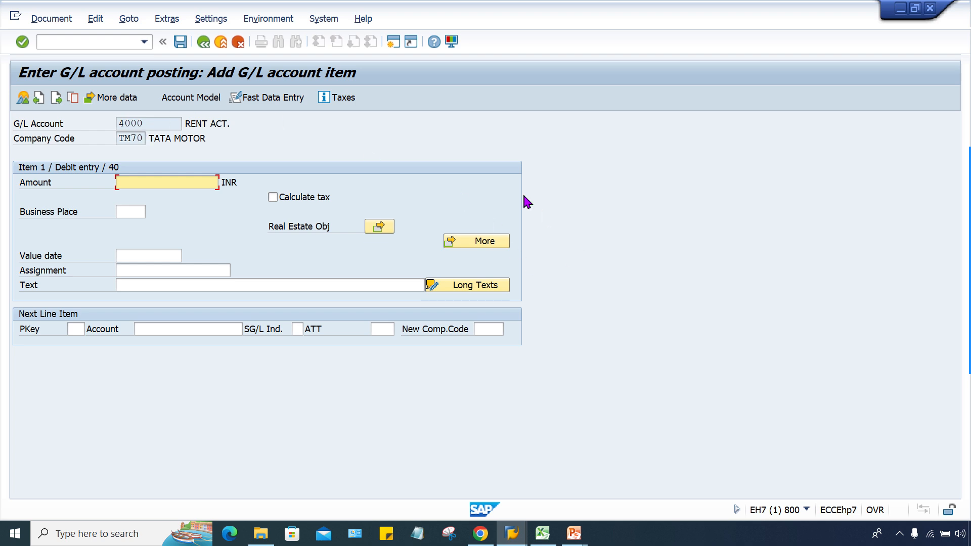
Review the TM70 period interval in SAP and compare it with the Posting Period Variant slide in PowerPoint.
mouse_move(515, 534)
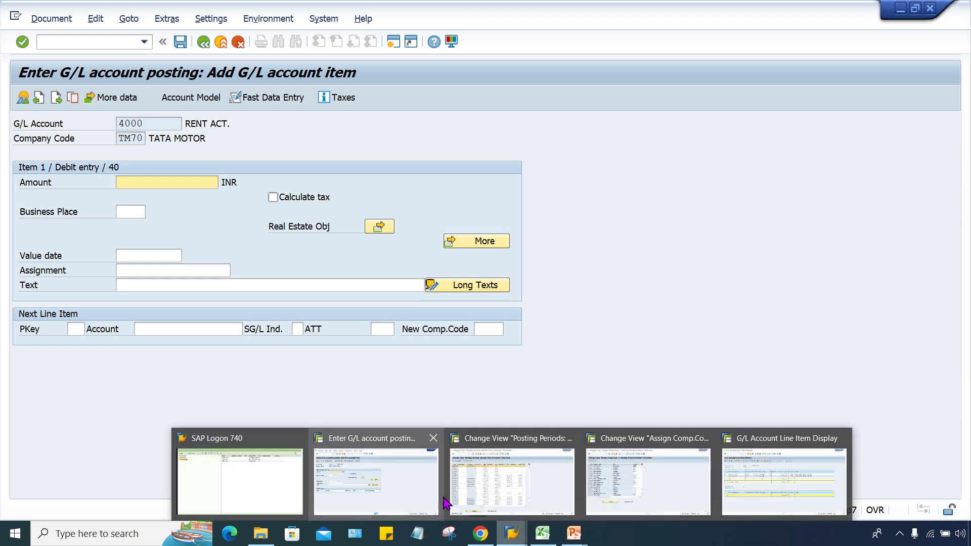
left_click(513, 493)
left_click(217, 141)
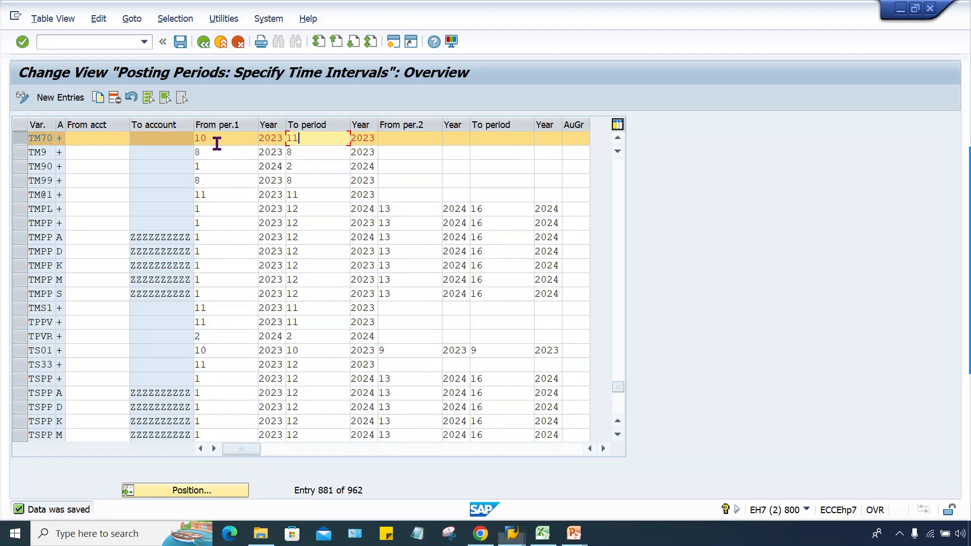
mouse_move(571, 535)
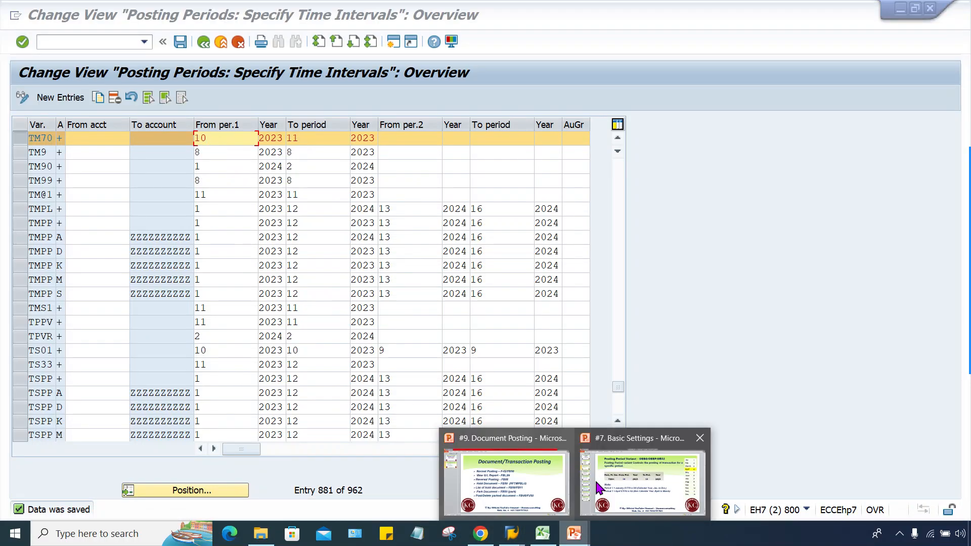
left_click(628, 490)
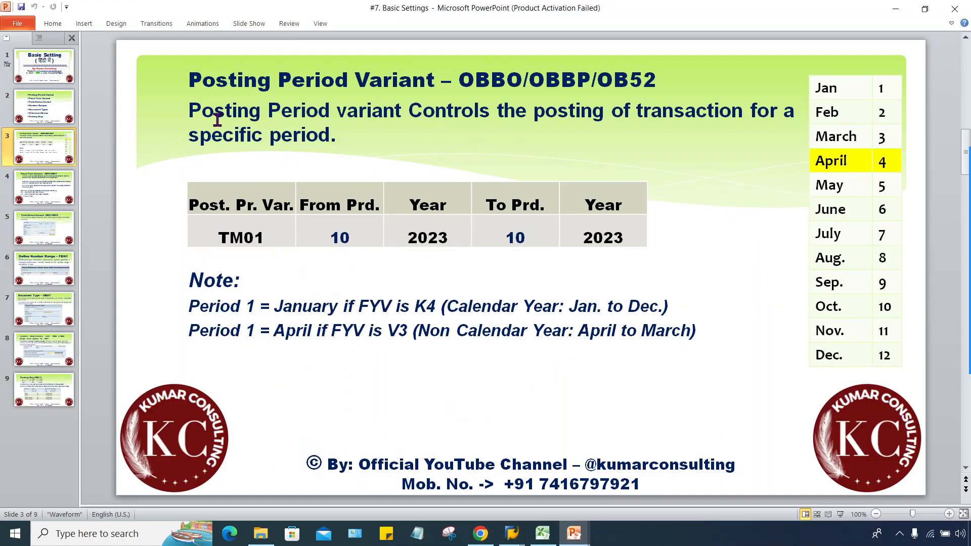